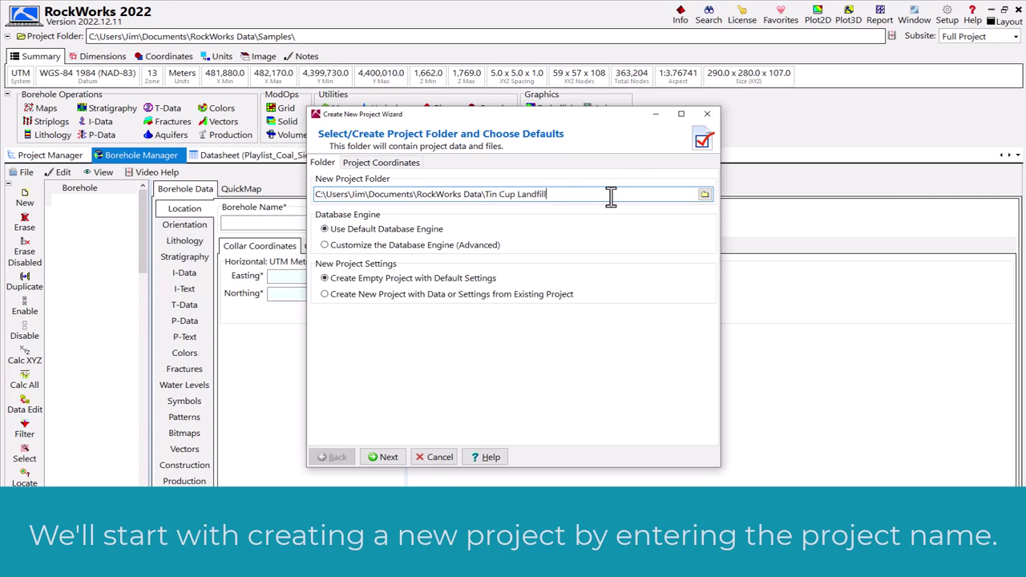
Step: Create the Tin Cup Landfill project using State Plane coordinates in feet, zone Colorado Central (502), with vertical units in feet
{"action": "left_click", "coordinate": [383, 457]}
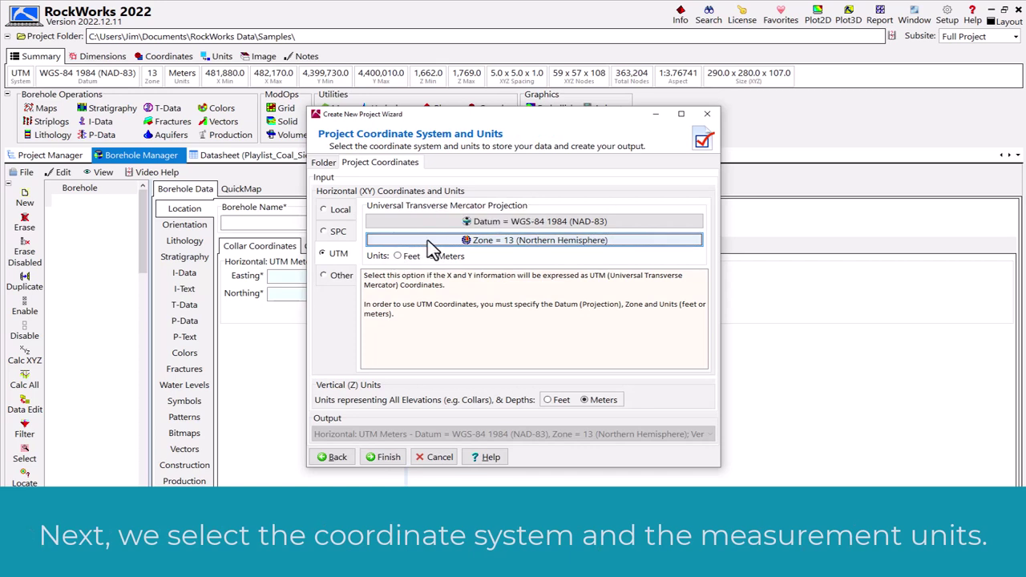
{"action": "left_click", "coordinate": [324, 233]}
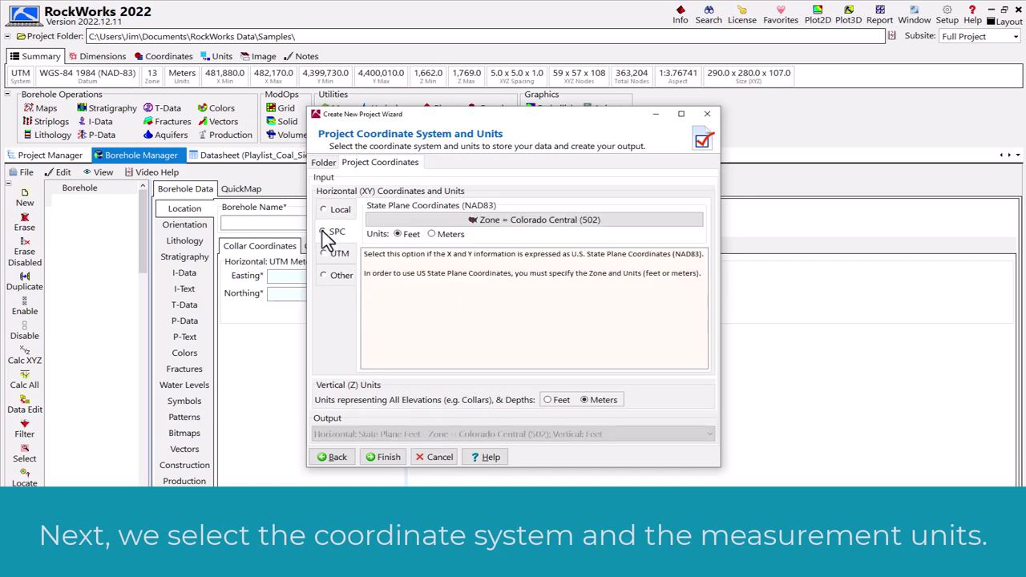
{"action": "left_click", "coordinate": [537, 222]}
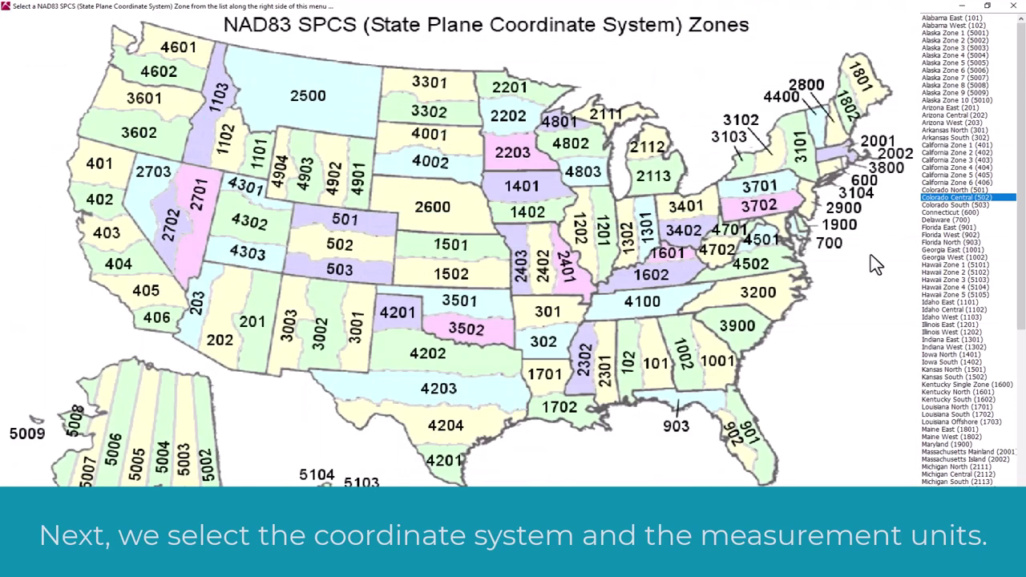
{"action": "left_click", "coordinate": [957, 198]}
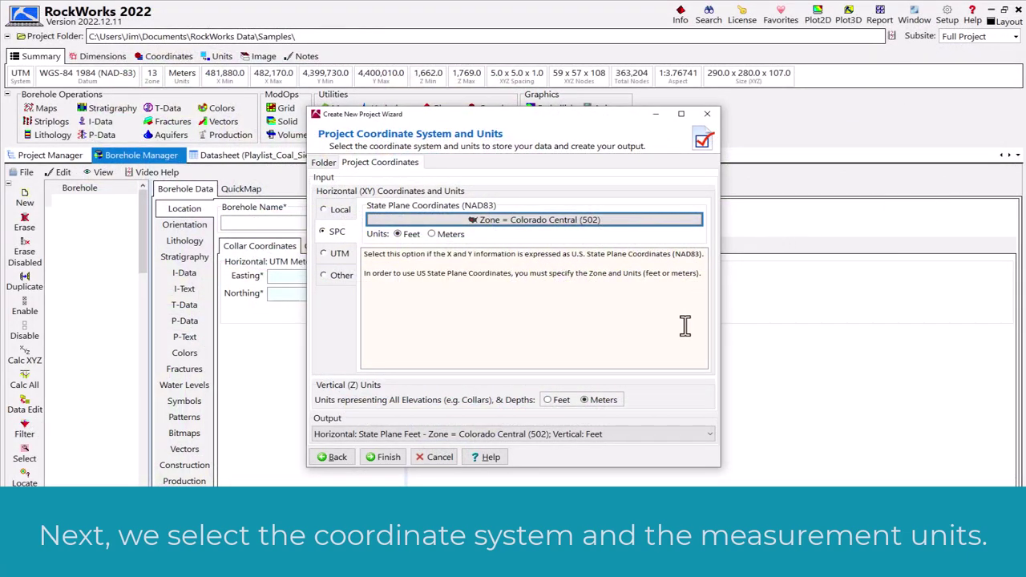
{"action": "left_click", "coordinate": [551, 400]}
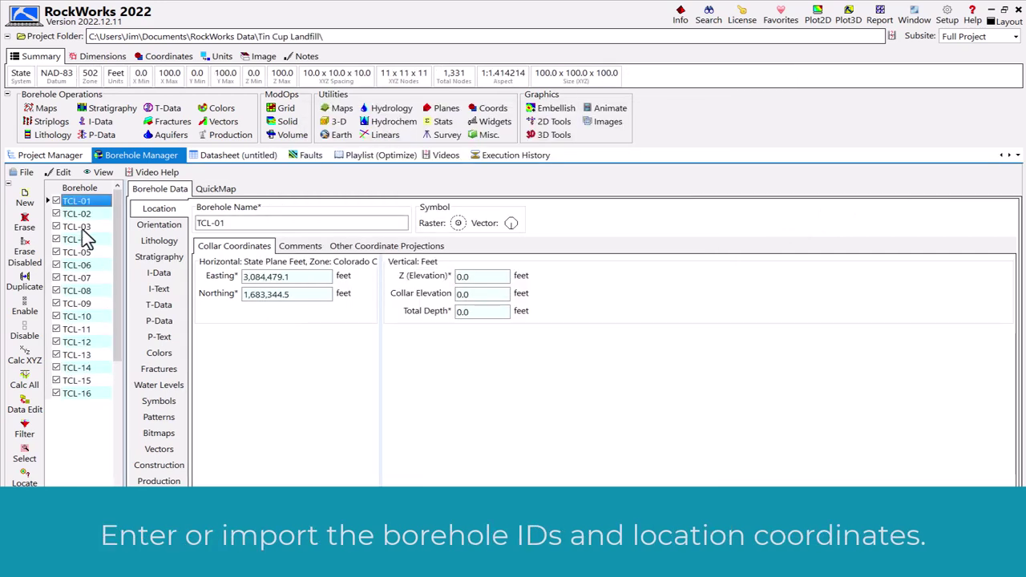
Step: Go through the borehole records from TCL-02 to TCL-15 to review their easting and northing coordinates
{"action": "left_click", "coordinate": [80, 213]}
{"action": "left_click", "coordinate": [80, 227]}
{"action": "left_click", "coordinate": [80, 238]}
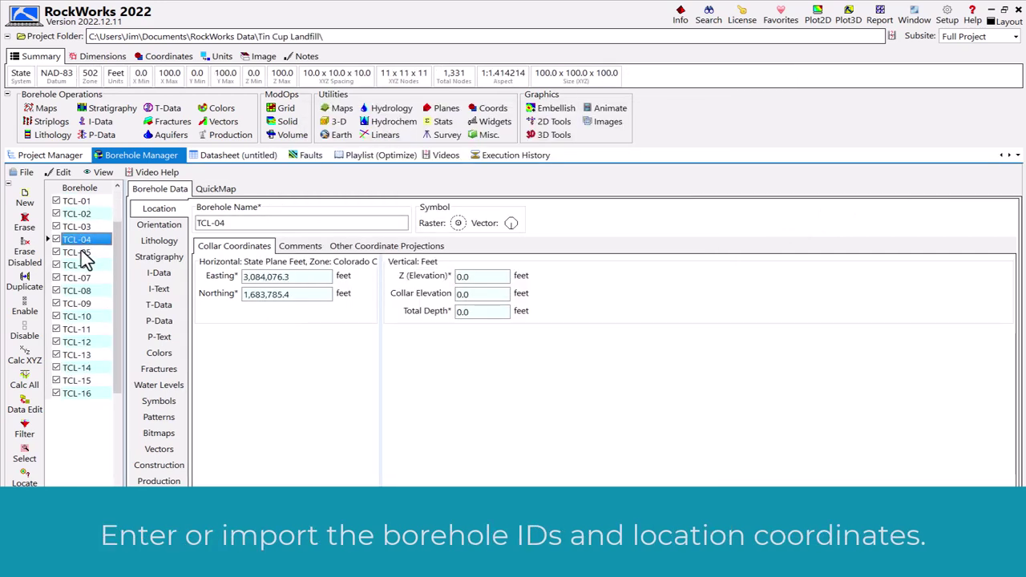
{"action": "left_click", "coordinate": [80, 251]}
{"action": "left_click", "coordinate": [80, 265]}
{"action": "left_click", "coordinate": [80, 277]}
{"action": "left_click", "coordinate": [80, 290]}
{"action": "left_click", "coordinate": [80, 303]}
{"action": "left_click", "coordinate": [83, 316]}
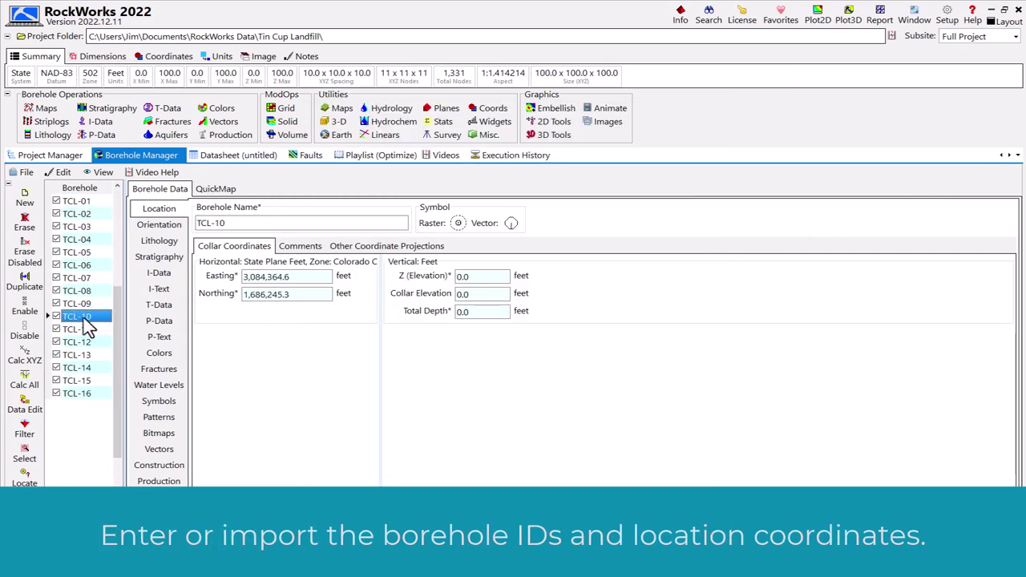
{"action": "left_click", "coordinate": [85, 328]}
{"action": "left_click", "coordinate": [85, 341]}
{"action": "left_click", "coordinate": [86, 354]}
{"action": "left_click", "coordinate": [85, 367]}
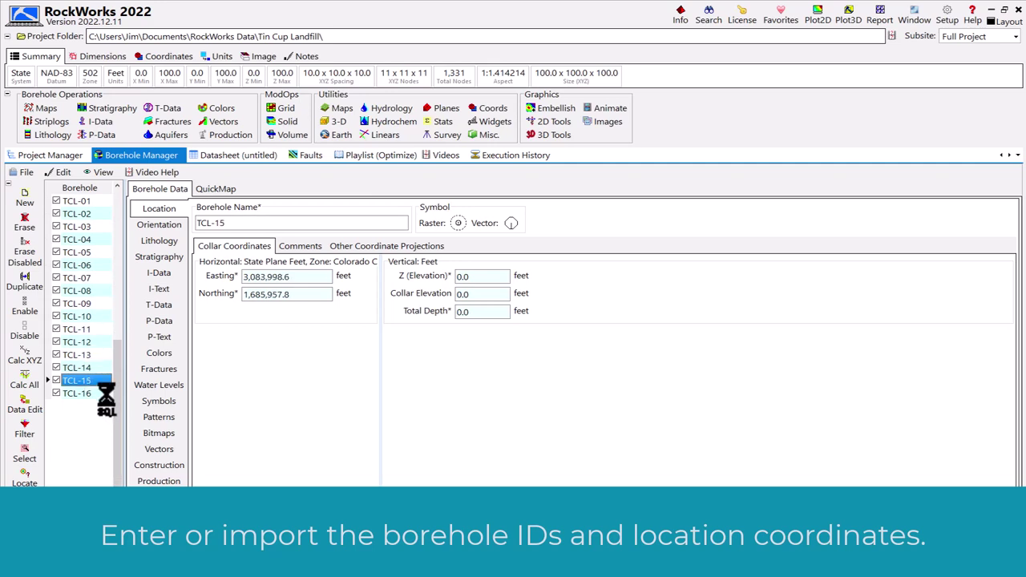
{"action": "left_click", "coordinate": [80, 380]}
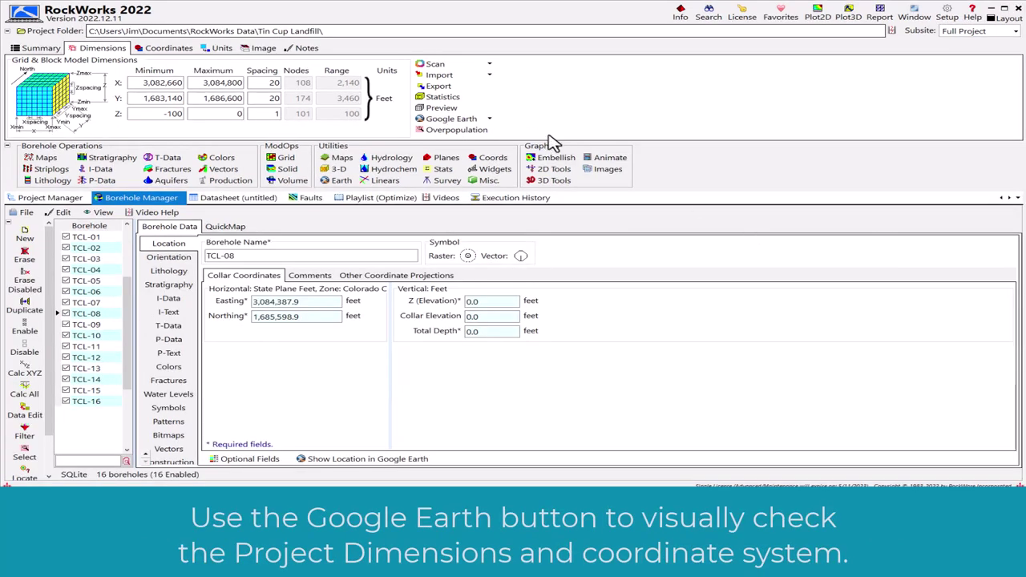
Step: Display the project dimensions in Google Earth with the Simple option to check the site extents
{"action": "left_click", "coordinate": [485, 119]}
{"action": "left_click", "coordinate": [442, 133]}
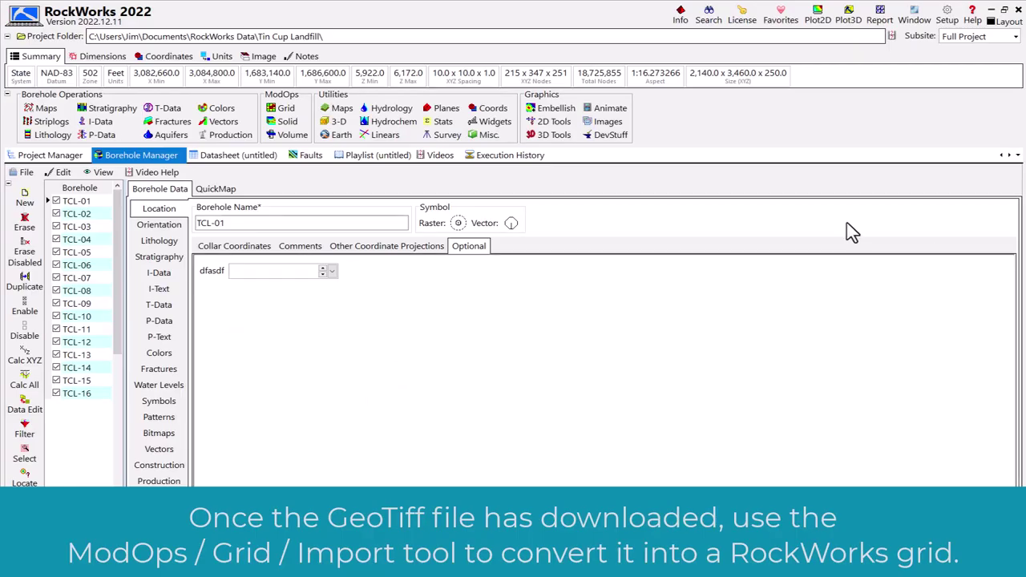
Step: Import the downloaded GeoTIFF as the DEM grid model and inspect its surface in the 3D and 2D plots
{"action": "left_click", "coordinate": [282, 110]}
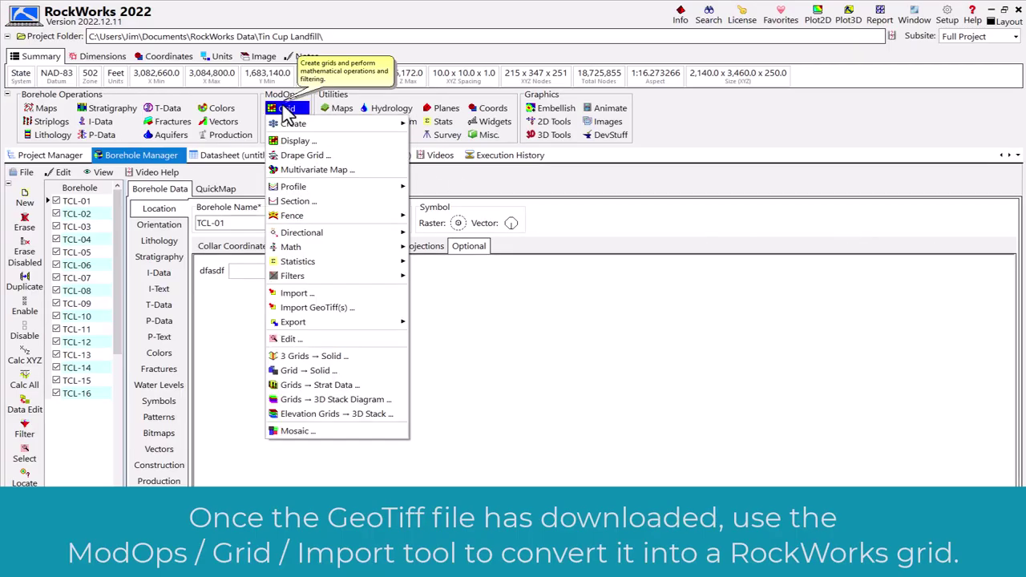
{"action": "left_click", "coordinate": [297, 293]}
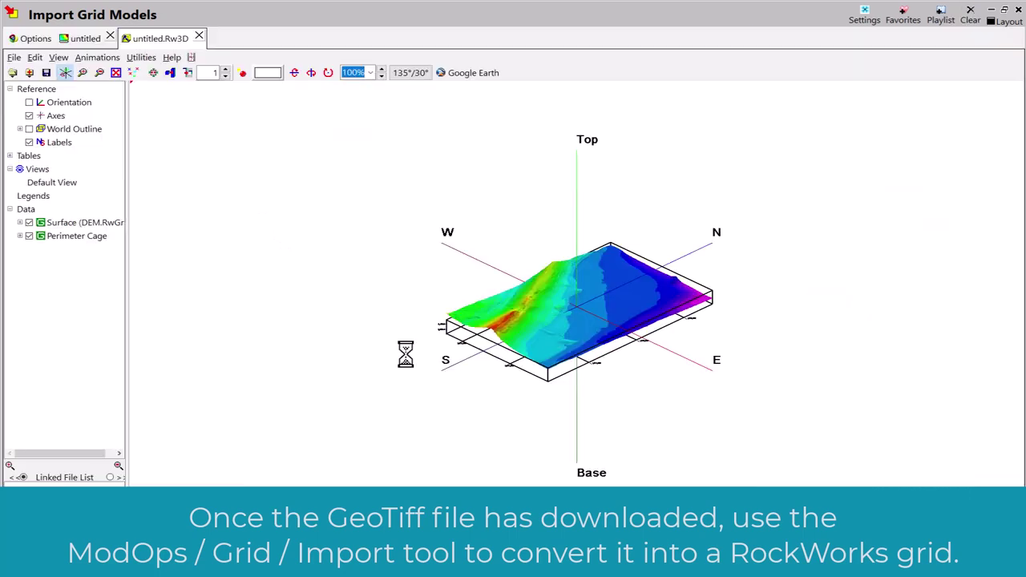
{"action": "left_click", "coordinate": [383, 71]}
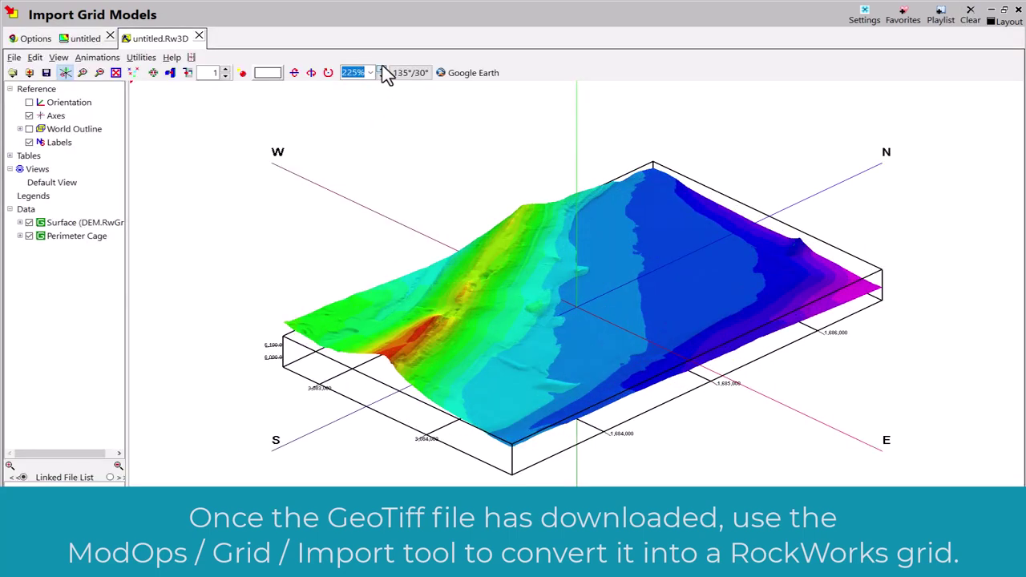
{"action": "left_click", "coordinate": [384, 71]}
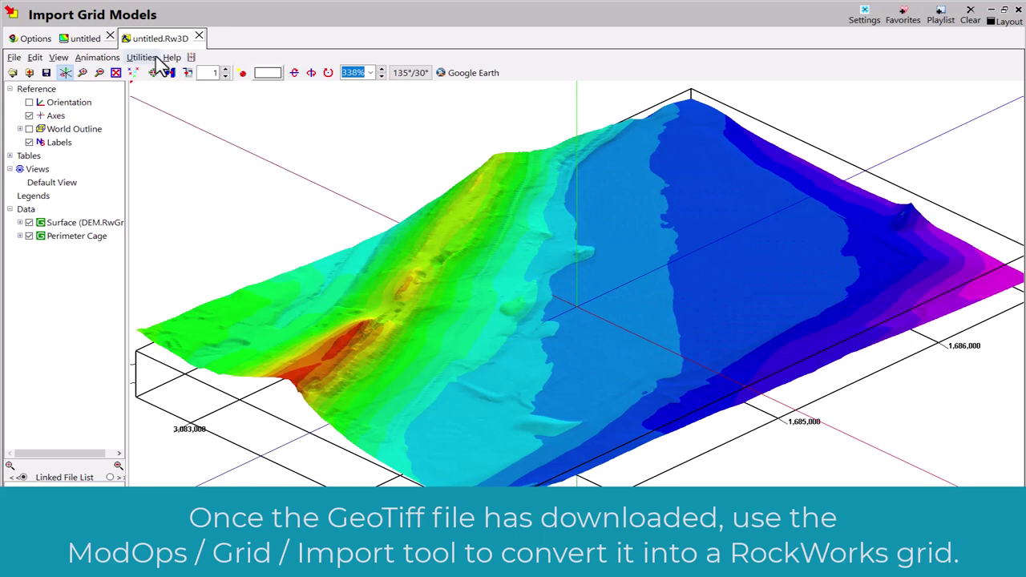
{"action": "left_click", "coordinate": [83, 42]}
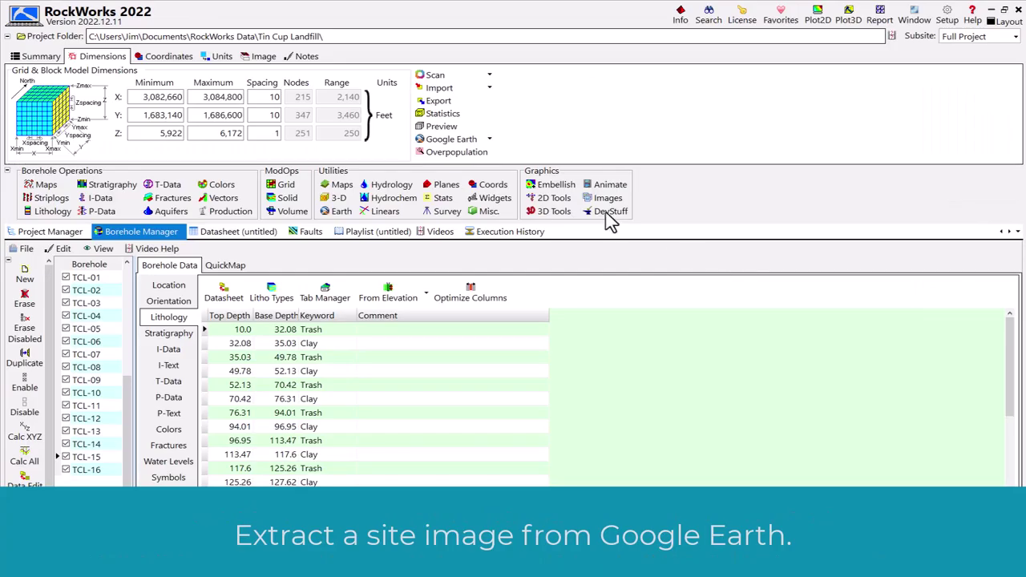
Step: Send the three-corner calibration points to Google Earth and save the site view there as an image
{"action": "left_click", "coordinate": [489, 139]}
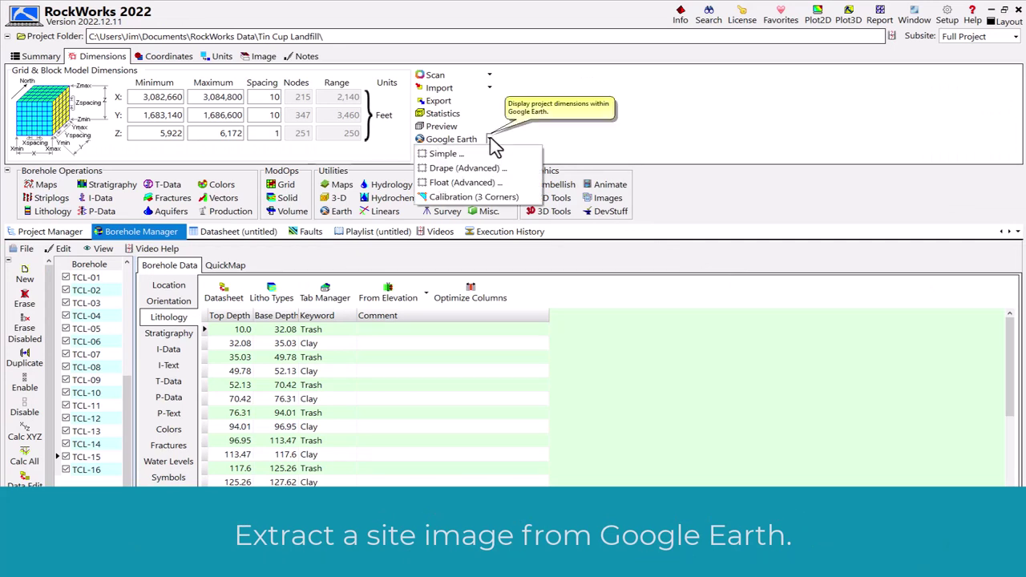
{"action": "left_click", "coordinate": [475, 197]}
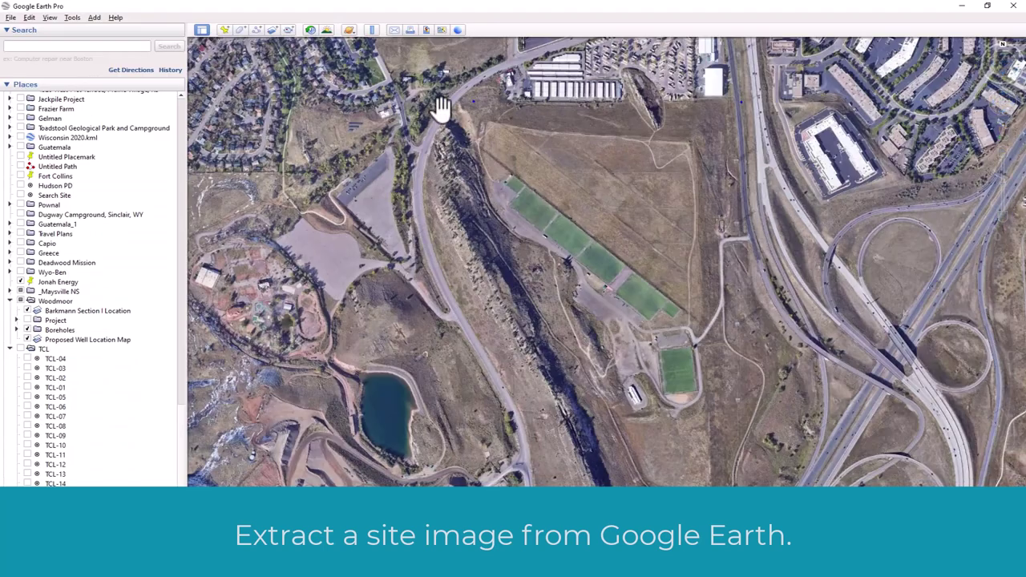
{"action": "left_click", "coordinate": [10, 18]}
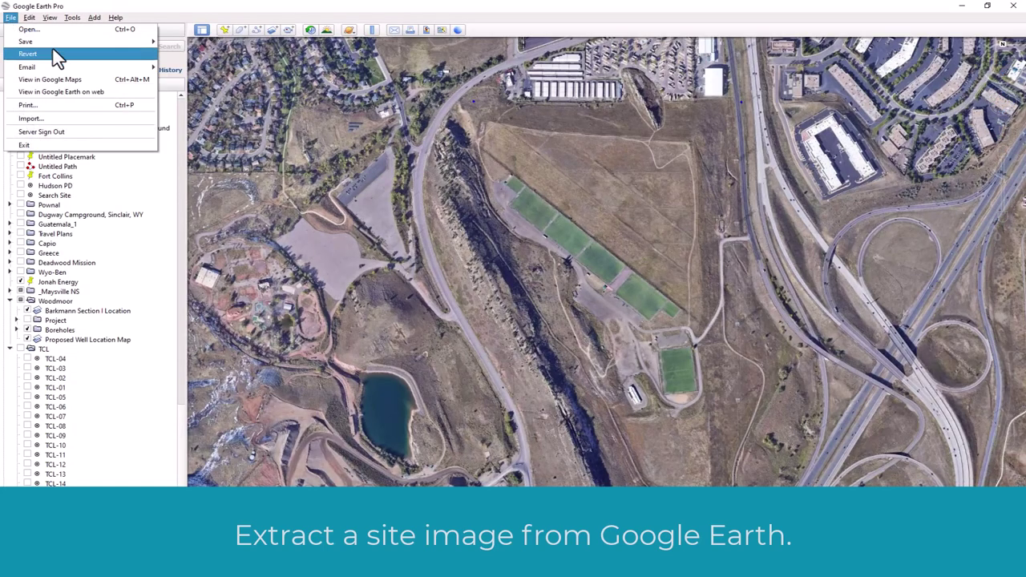
{"action": "mouse_move", "coordinate": [55, 43]}
{"action": "left_click", "coordinate": [192, 79]}
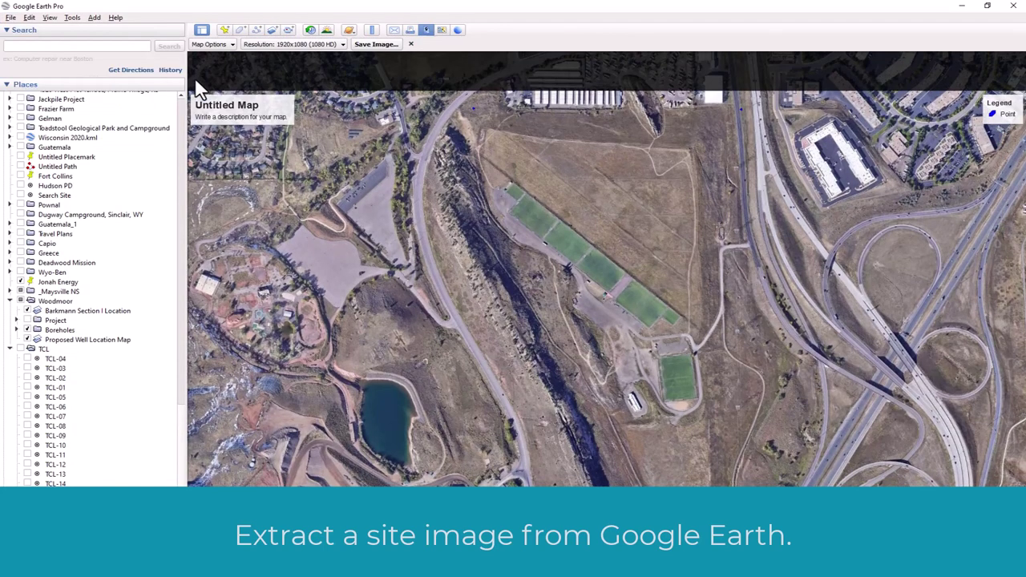
{"action": "left_click", "coordinate": [375, 45]}
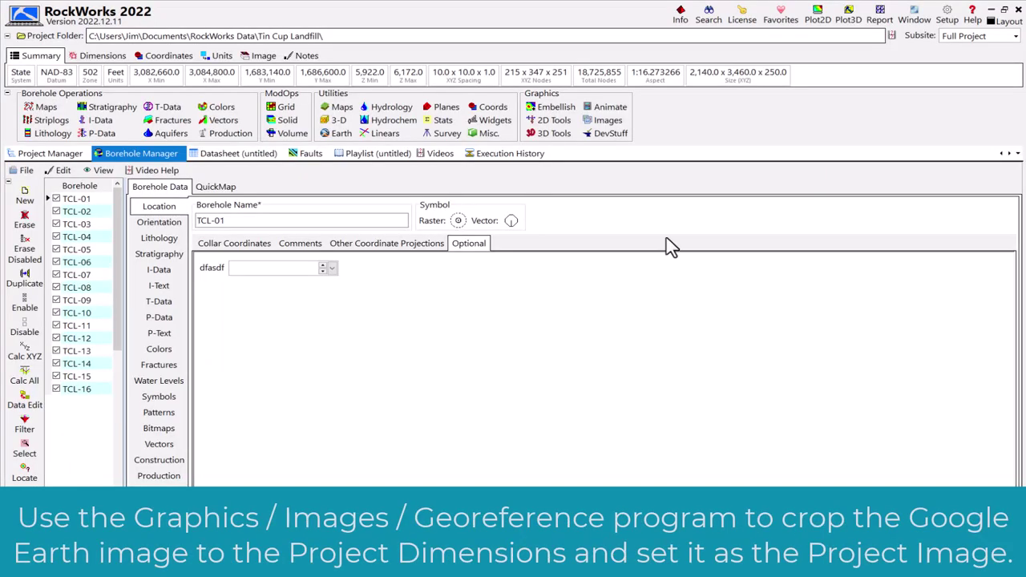
Step: In RockWorks, georeference Site_Image.jpg by project corners, clipped to the project dimensions, with Site_Imge_Cropped.png as output and project image
{"action": "left_click", "coordinate": [607, 121]}
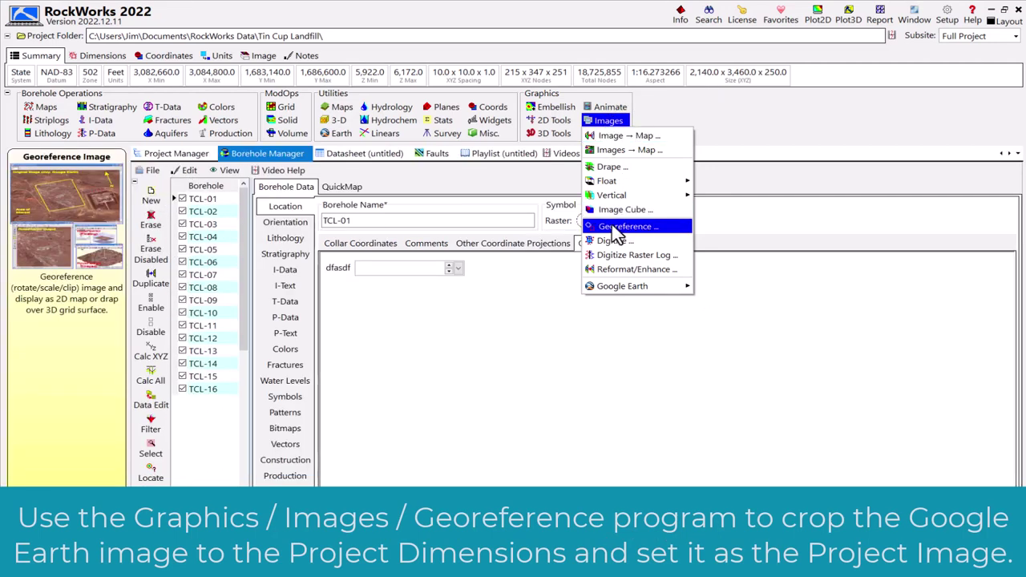
{"action": "left_click", "coordinate": [641, 231]}
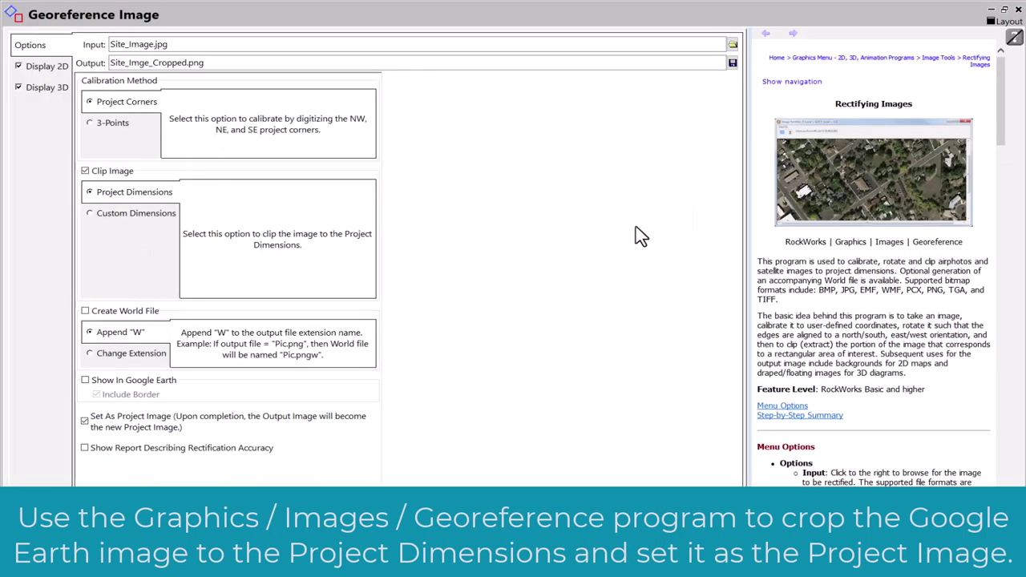
{"action": "left_click", "coordinate": [202, 62]}
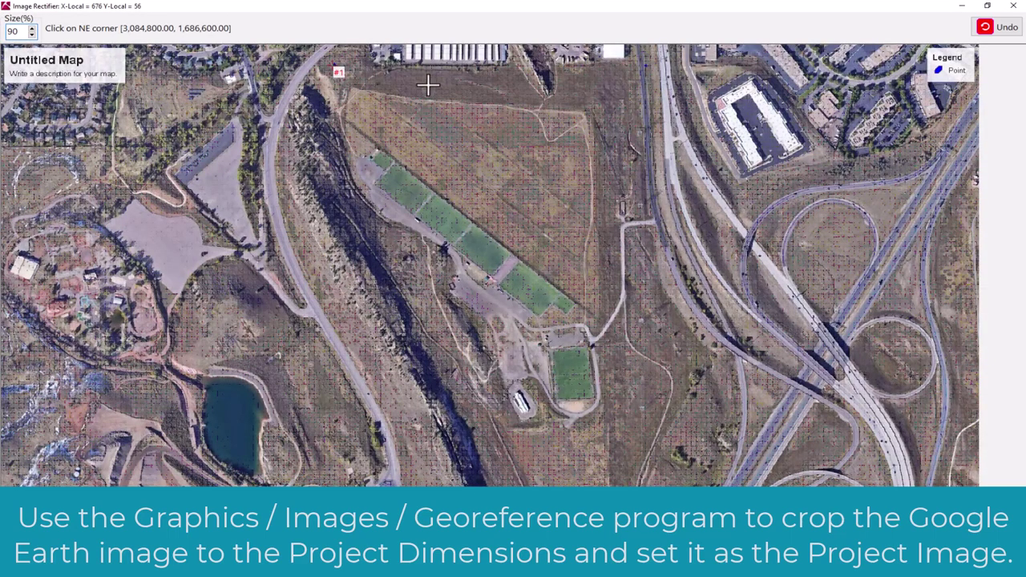
{"action": "left_click", "coordinate": [646, 70]}
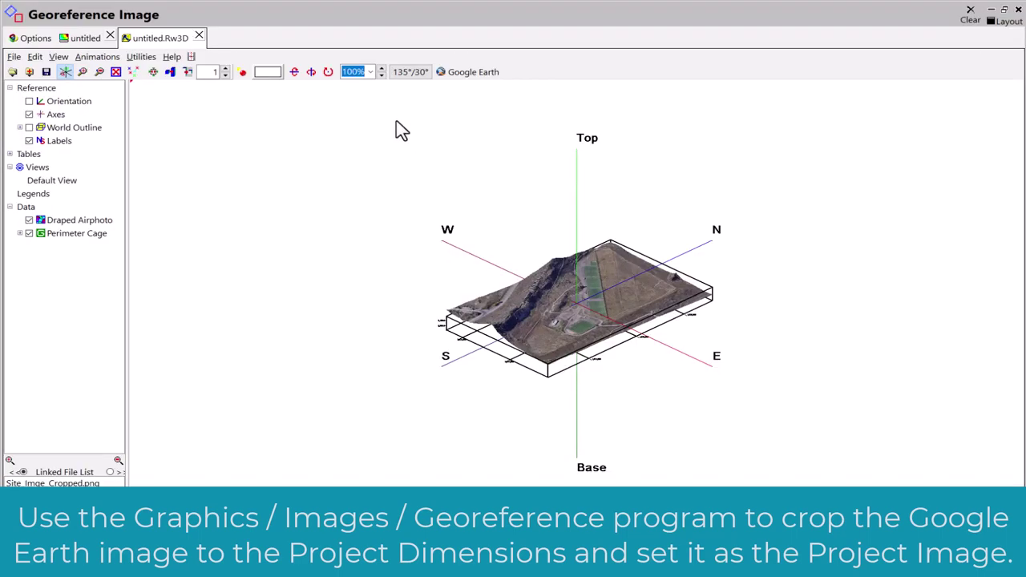
{"action": "left_click", "coordinate": [381, 69]}
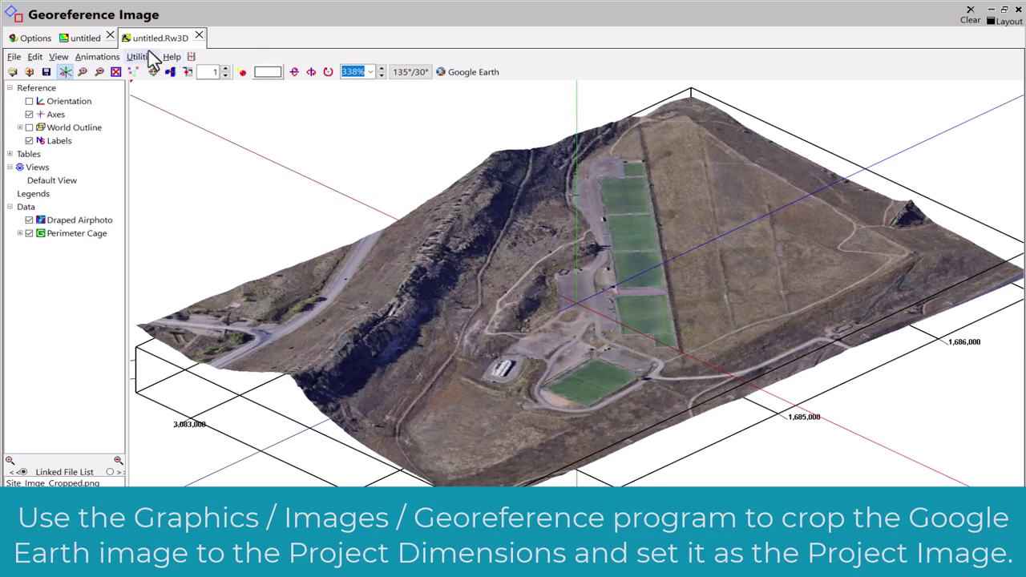
{"action": "left_click", "coordinate": [88, 38]}
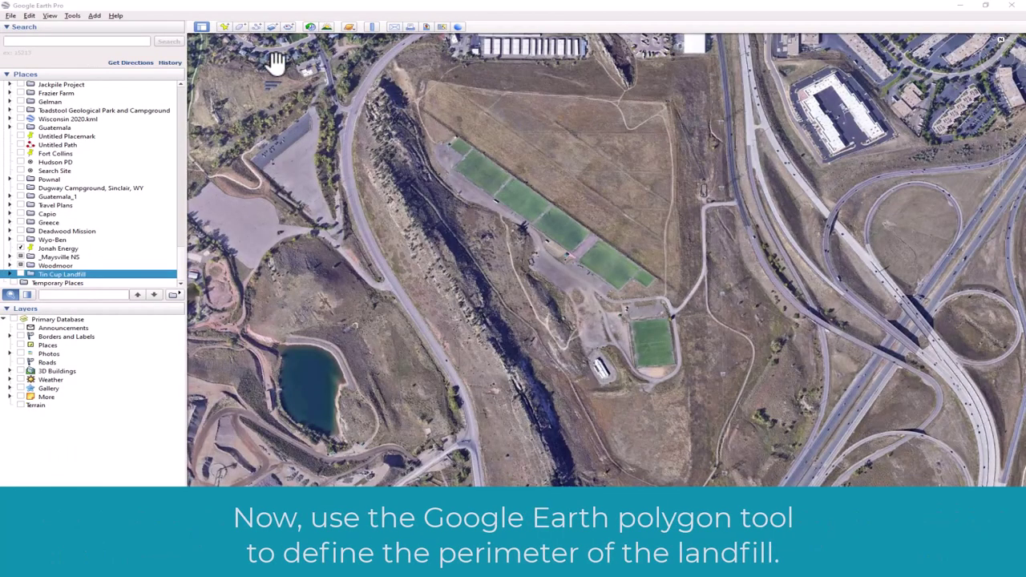
Step: In Google Earth, start a new polygon with an outlined area and a line width of 5.0
{"action": "left_click", "coordinate": [241, 28]}
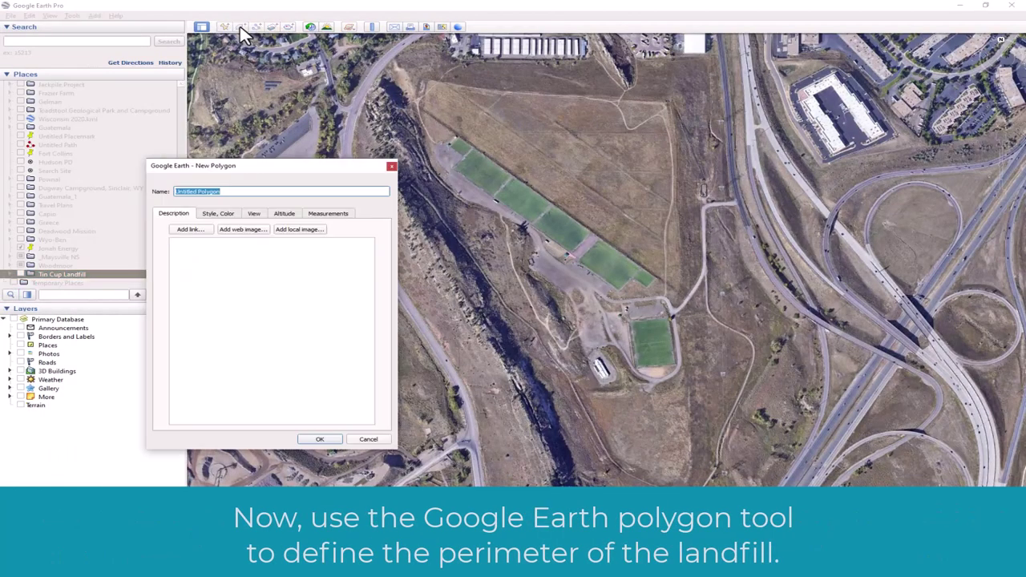
{"action": "left_click", "coordinate": [219, 213]}
{"action": "left_click", "coordinate": [267, 283]}
{"action": "left_click", "coordinate": [229, 270]}
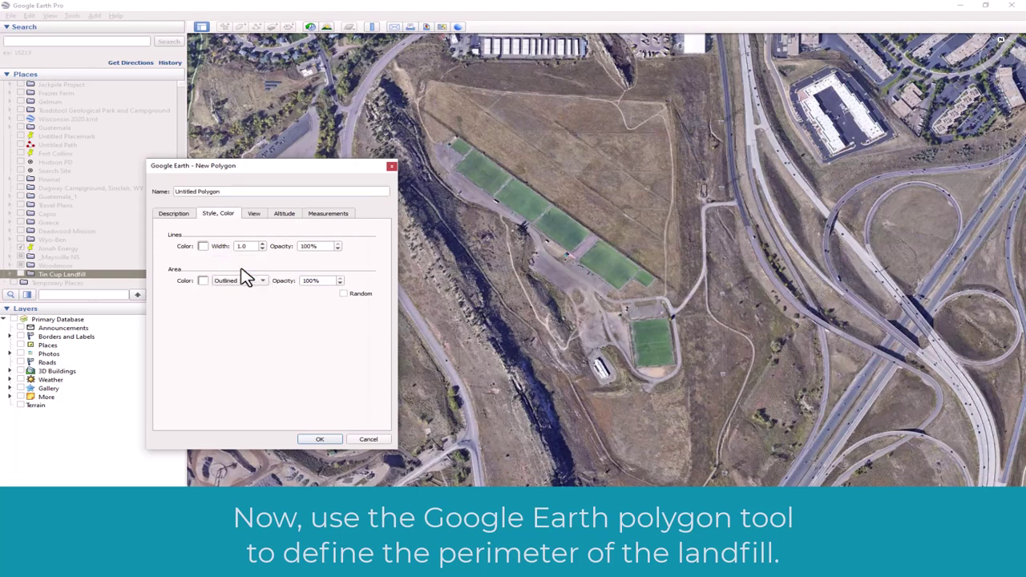
{"action": "left_click_drag", "start_coordinate": [257, 246], "coordinate": [210, 249]}
{"action": "type", "text": "5"}
Step: Trace the landfill perimeter around the grassland and sports fields as a closed polygon and copy the polygon to the clipboard
{"action": "left_click", "coordinate": [694, 483]}
{"action": "left_click", "coordinate": [713, 462]}
{"action": "left_click", "coordinate": [707, 356]}
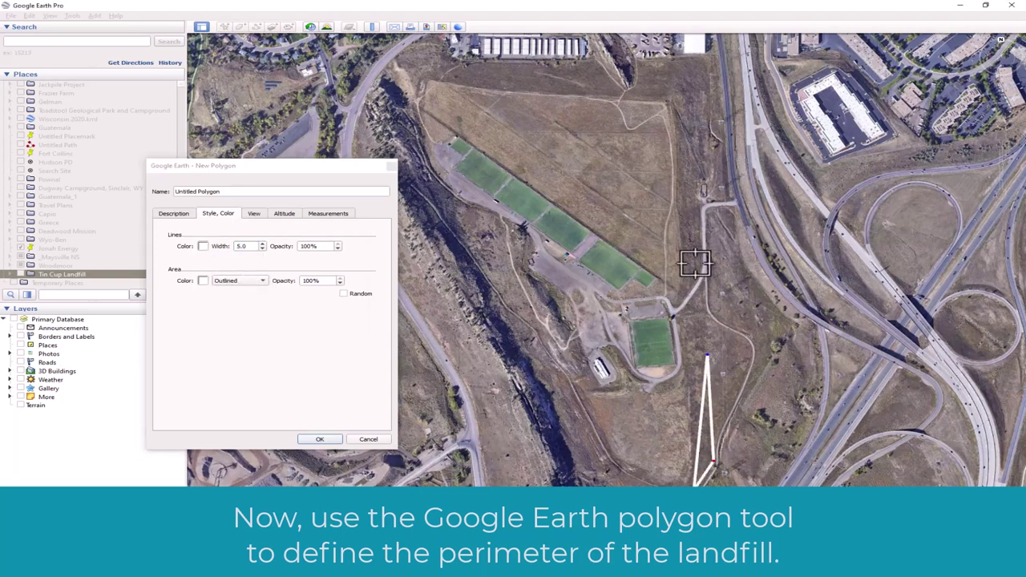
{"action": "mouse_move", "coordinate": [694, 263]}
{"action": "left_mouse_down"}
{"action": "mouse_move", "coordinate": [713, 61]}
{"action": "mouse_move", "coordinate": [612, 81]}
{"action": "mouse_move", "coordinate": [499, 60]}
{"action": "mouse_move", "coordinate": [434, 76]}
{"action": "mouse_move", "coordinate": [414, 103]}
{"action": "mouse_move", "coordinate": [429, 165]}
{"action": "mouse_move", "coordinate": [532, 237]}
{"action": "mouse_move", "coordinate": [528, 271]}
{"action": "mouse_move", "coordinate": [563, 303]}
{"action": "mouse_move", "coordinate": [590, 372]}
{"action": "mouse_move", "coordinate": [583, 402]}
{"action": "mouse_move", "coordinate": [619, 475]}
{"action": "mouse_move", "coordinate": [689, 483]}
{"action": "left_mouse_up"}
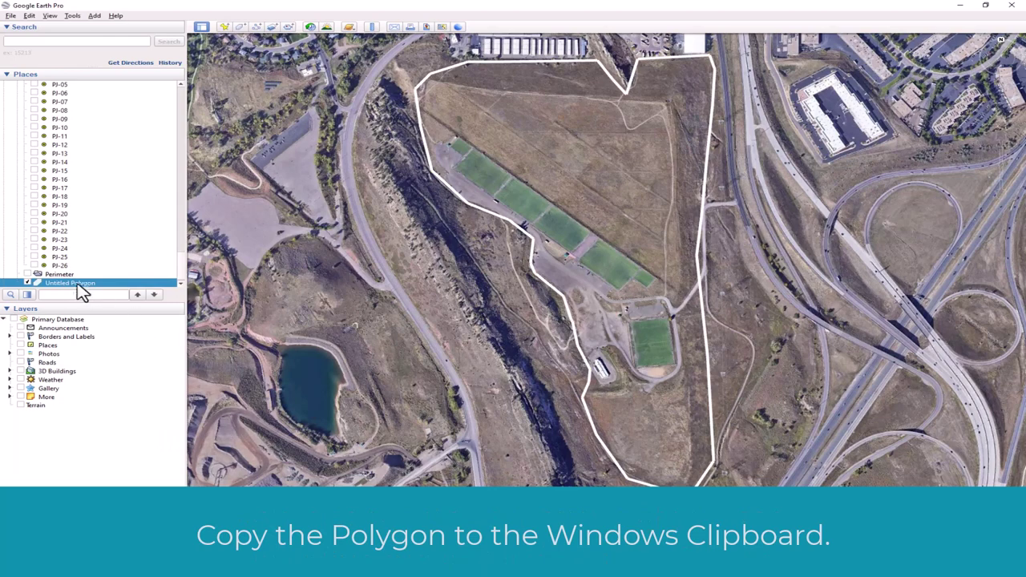
{"action": "right_click", "coordinate": [72, 285]}
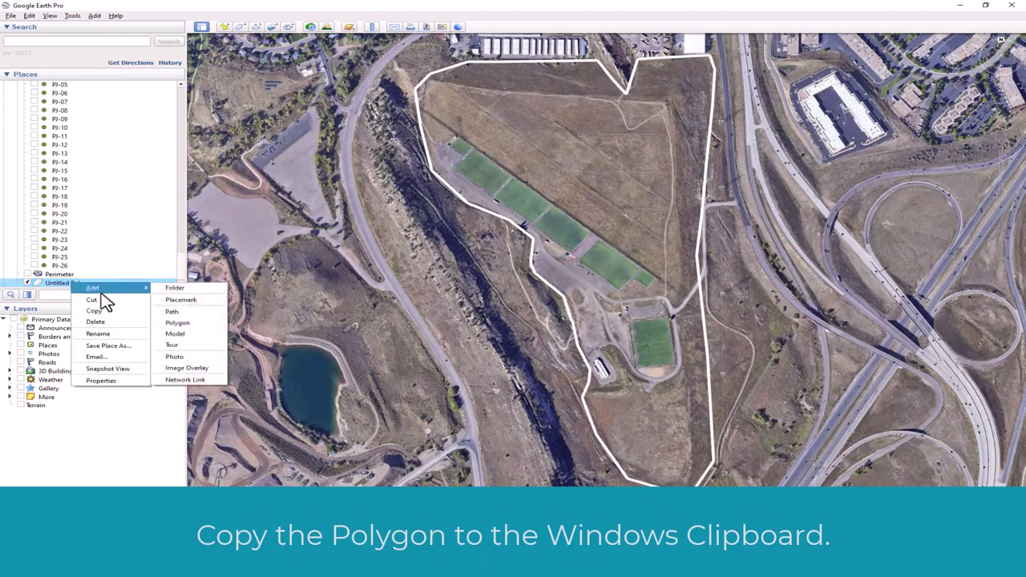
{"action": "left_click", "coordinate": [100, 319]}
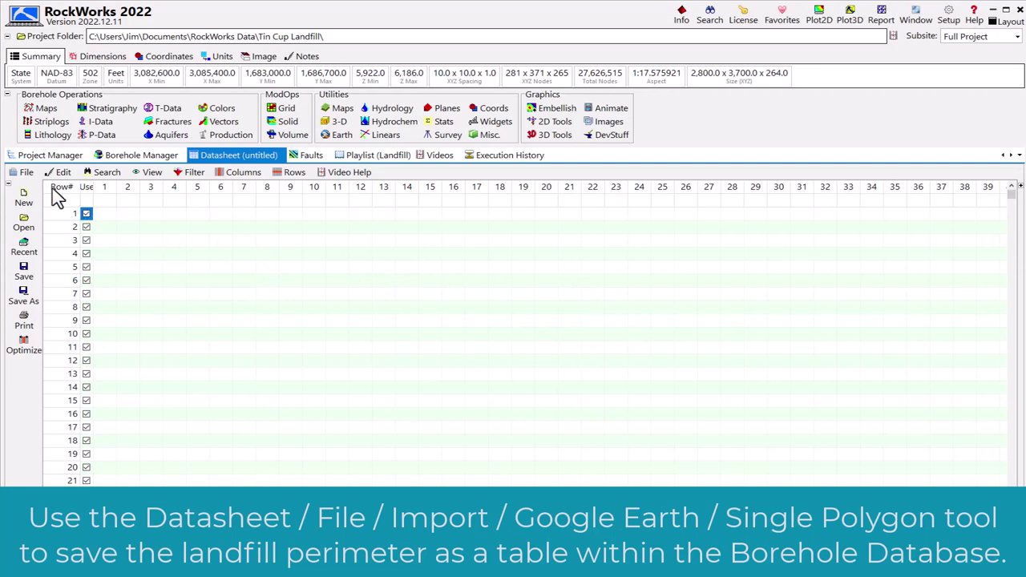
Step: Import the copied Google Earth polygon from the clipboard as Colorado Central state plane coordinates in feet, saving the landfill perimeter as a table
{"action": "left_click", "coordinate": [24, 174]}
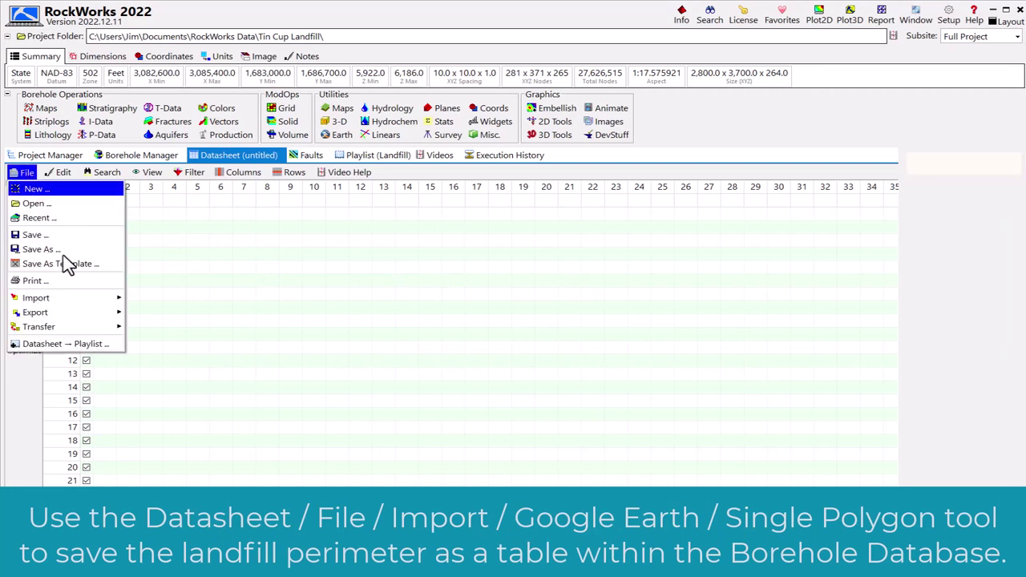
{"action": "mouse_move", "coordinate": [64, 301]}
{"action": "mouse_move", "coordinate": [171, 385]}
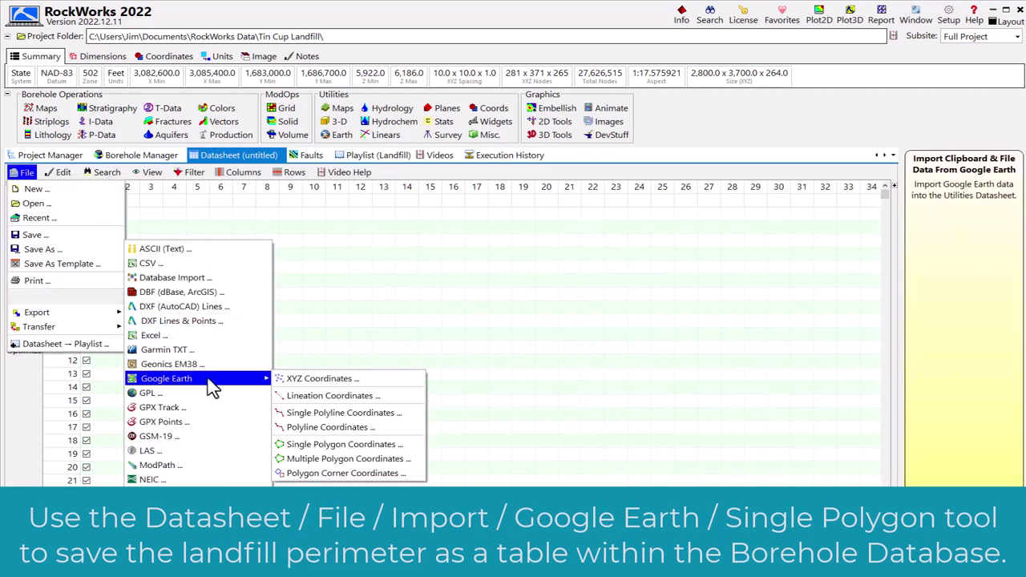
{"action": "left_click", "coordinate": [317, 445]}
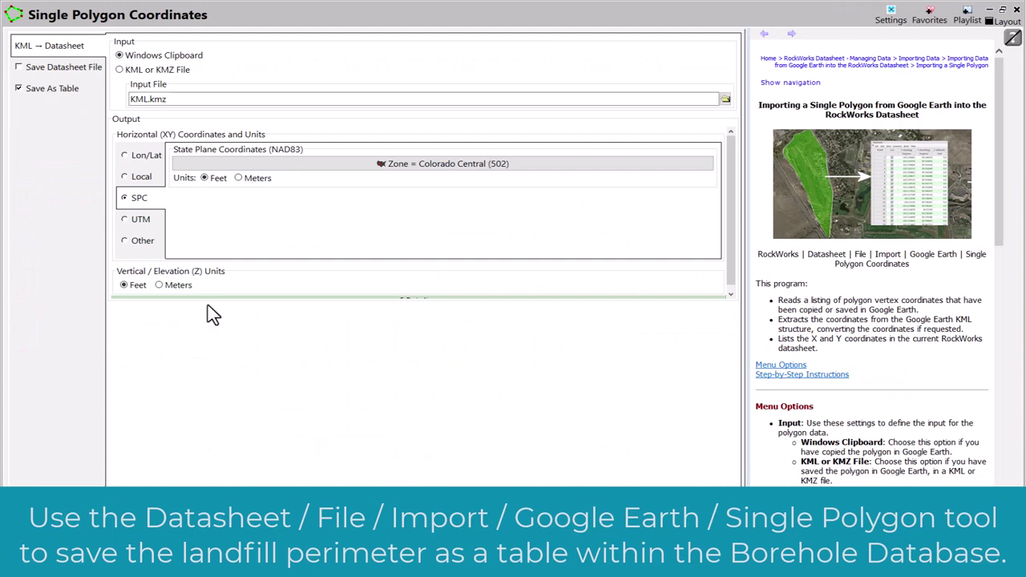
{"action": "left_click", "coordinate": [66, 89]}
{"action": "left_click_drag", "start_coordinate": [186, 61], "coordinate": [95, 53]}
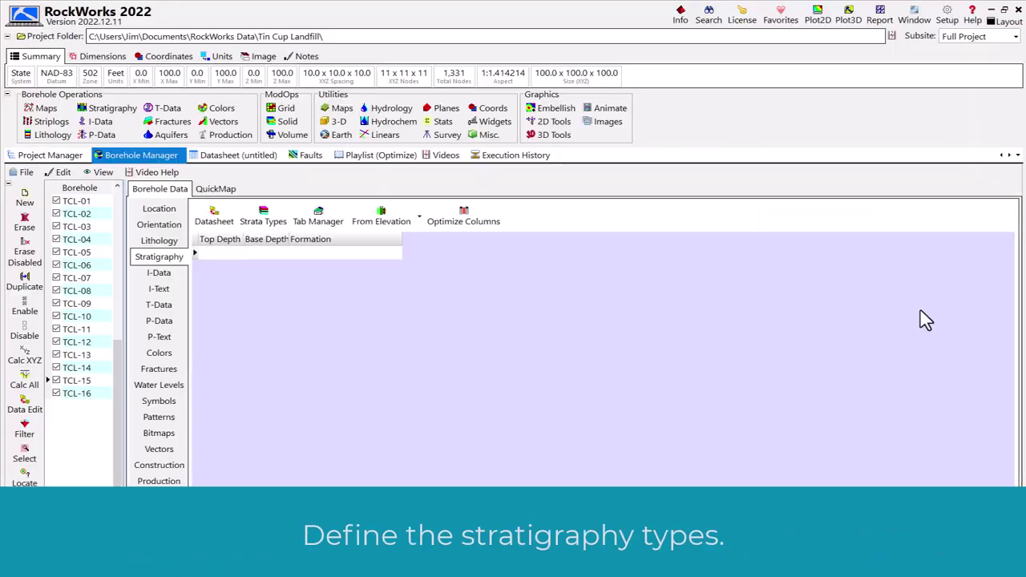
Step: Review the stratigraphy type definitions for Topsoil, Clay Cap, Fill, Clay Liner and Bedrock, and close the table
{"action": "left_click", "coordinate": [113, 108]}
{"action": "left_click", "coordinate": [124, 125]}
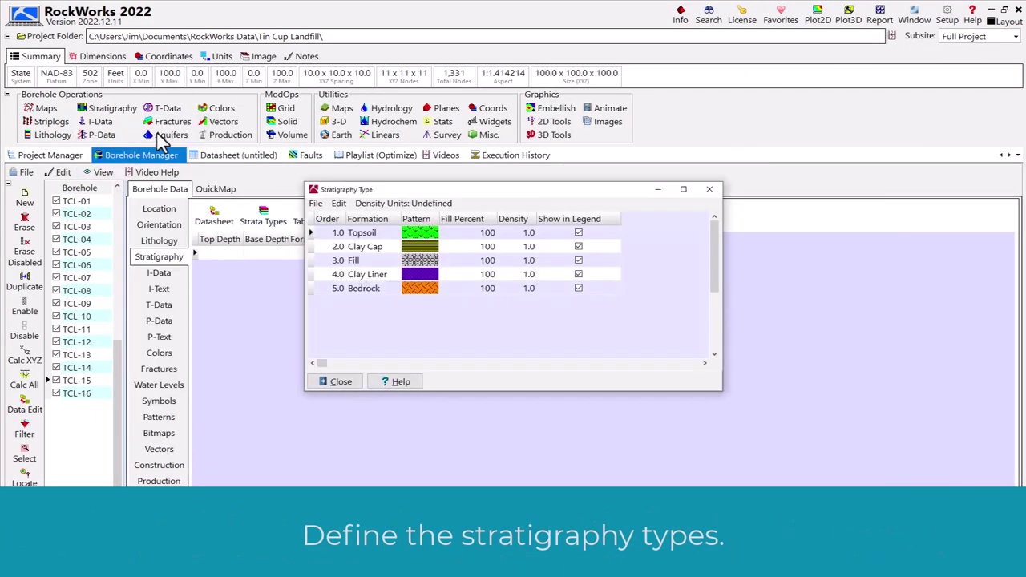
{"action": "left_click", "coordinate": [370, 262]}
{"action": "left_click", "coordinate": [357, 275]}
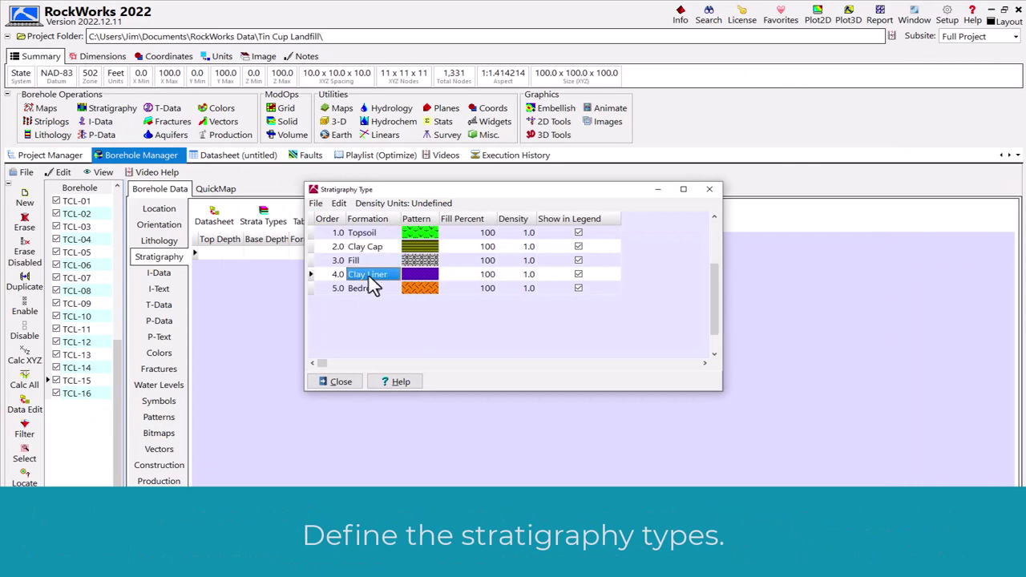
{"action": "left_click", "coordinate": [365, 289]}
{"action": "left_click", "coordinate": [343, 382]}
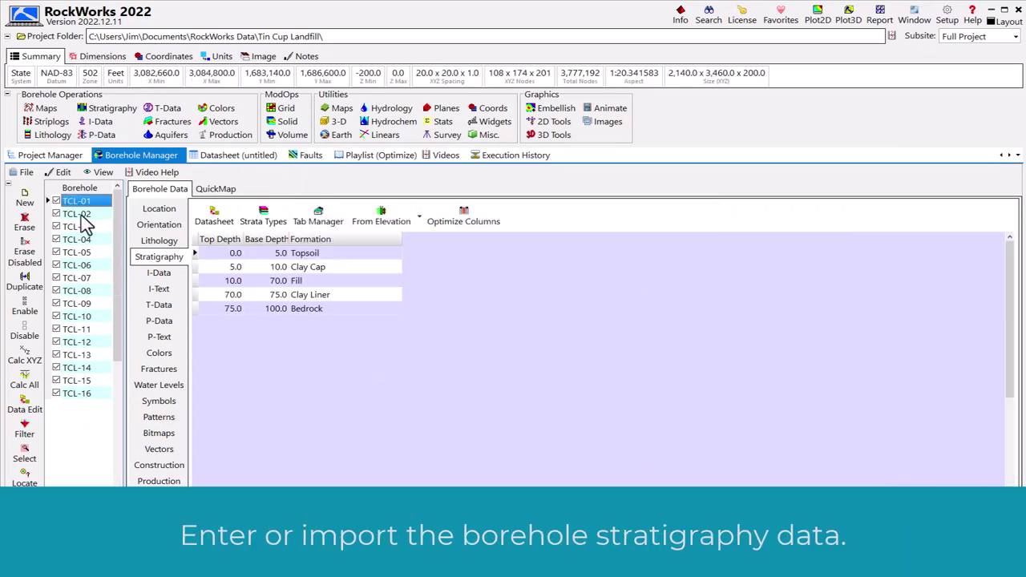
Step: Check the stratigraphy depth intervals and formations of boreholes TCL-02 through TCL-15 one by one
{"action": "left_click", "coordinate": [80, 213]}
{"action": "left_click", "coordinate": [81, 226]}
{"action": "left_click", "coordinate": [83, 239]}
{"action": "left_click", "coordinate": [85, 252]}
{"action": "left_click", "coordinate": [81, 265]}
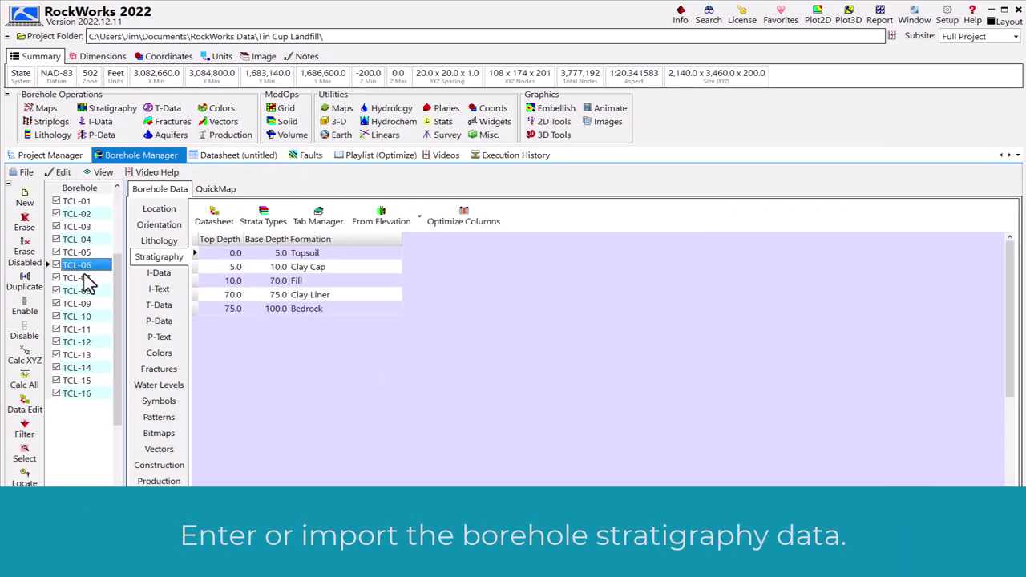
{"action": "left_click", "coordinate": [82, 277]}
{"action": "left_click", "coordinate": [80, 290]}
{"action": "left_click", "coordinate": [81, 303]}
{"action": "left_click", "coordinate": [80, 316]}
{"action": "left_click", "coordinate": [80, 329]}
{"action": "left_click", "coordinate": [82, 341]}
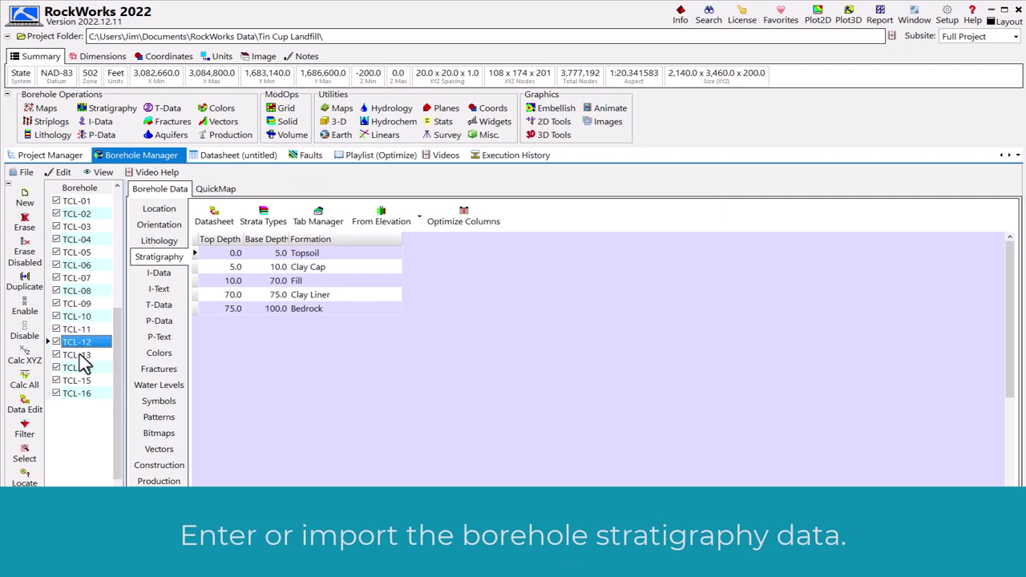
{"action": "left_click", "coordinate": [82, 354]}
{"action": "left_click", "coordinate": [82, 367]}
{"action": "left_click", "coordinate": [82, 380]}
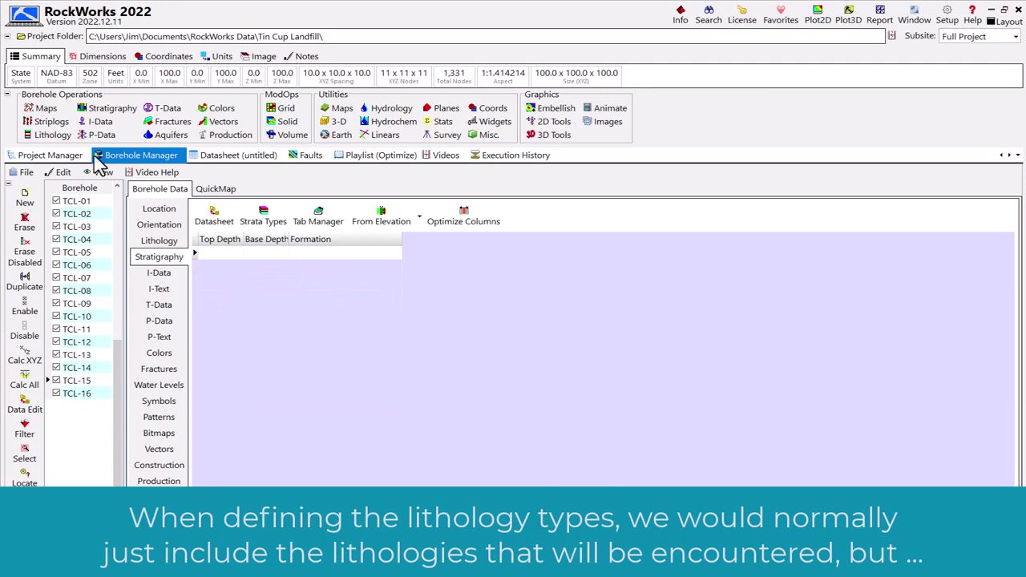
Step: Review the Clay and Trash entries in the lithology type definitions and close the table
{"action": "left_click", "coordinate": [50, 135]}
{"action": "left_click", "coordinate": [72, 153]}
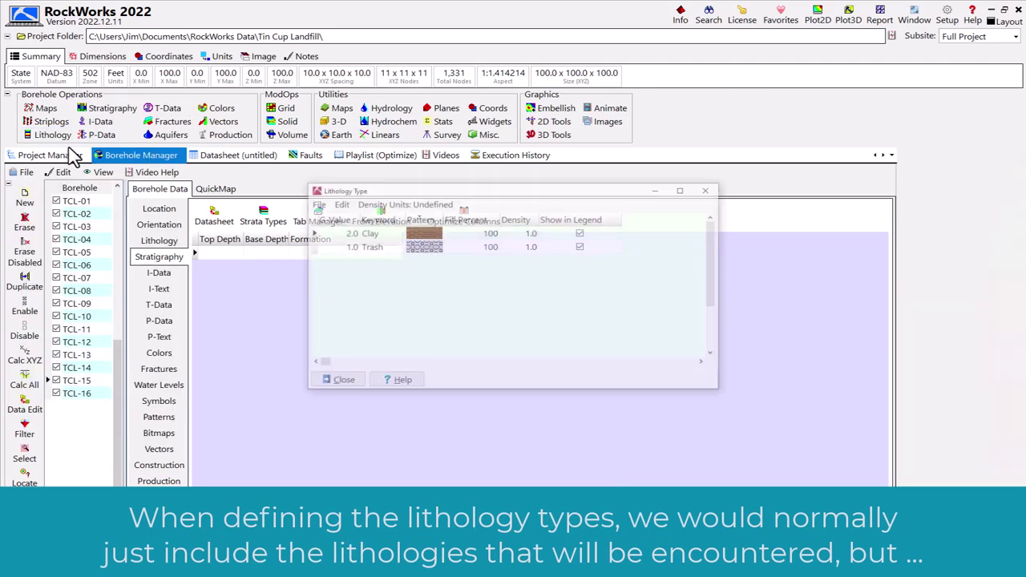
{"action": "left_click", "coordinate": [369, 232]}
{"action": "left_click", "coordinate": [386, 249]}
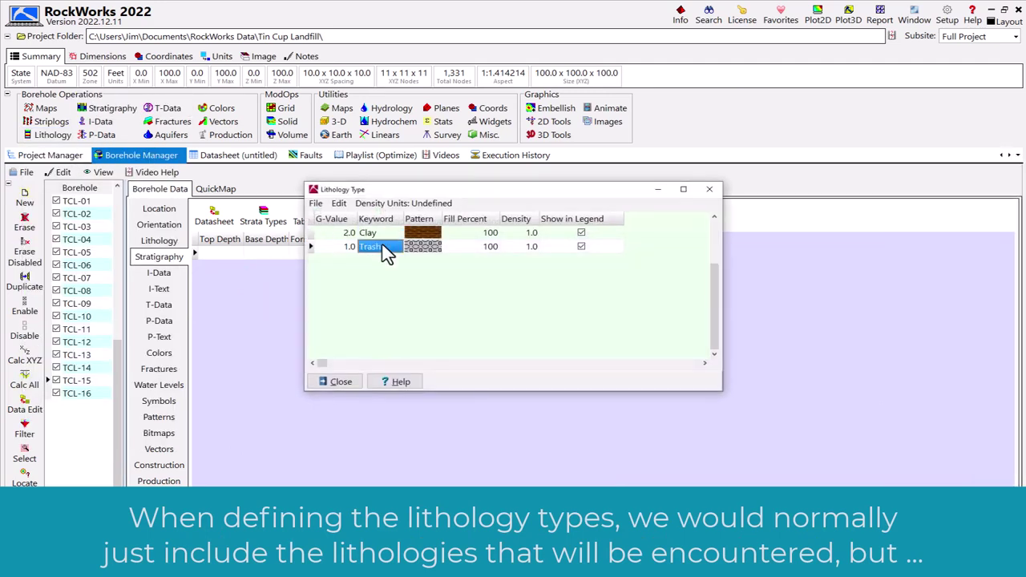
{"action": "left_click", "coordinate": [343, 382]}
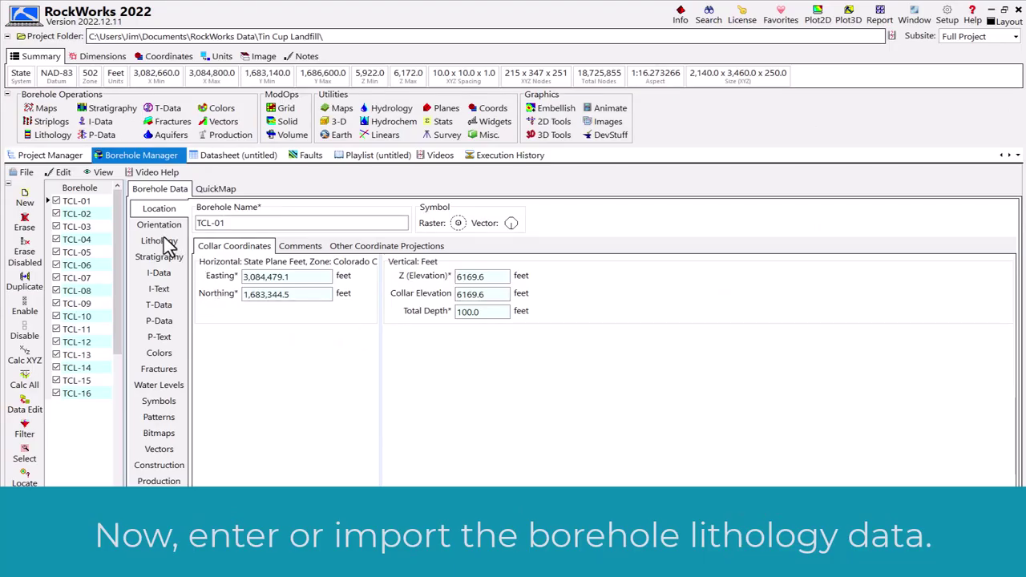
Step: Examine the lithology data of the TCL boreholes, starting from TCL-04 and continuing down the borehole list
{"action": "left_click", "coordinate": [158, 240]}
{"action": "left_click", "coordinate": [77, 239]}
{"action": "left_click_drag", "start_coordinate": [78, 252], "coordinate": [84, 377]}
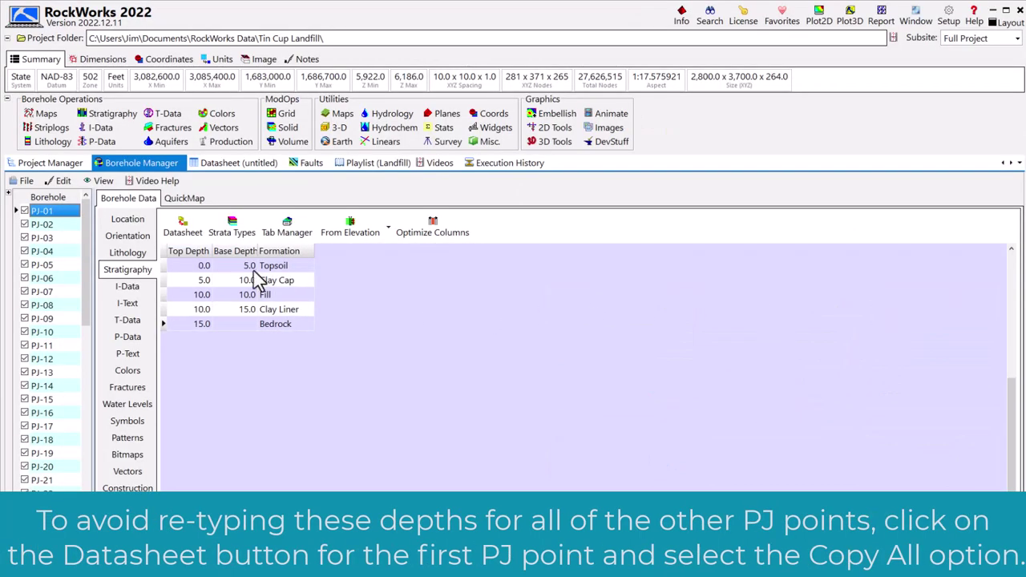
Step: Copy all stratigraphy rows from borehole PJ-01's datasheet and close the datasheet without saving
{"action": "left_click", "coordinate": [183, 229]}
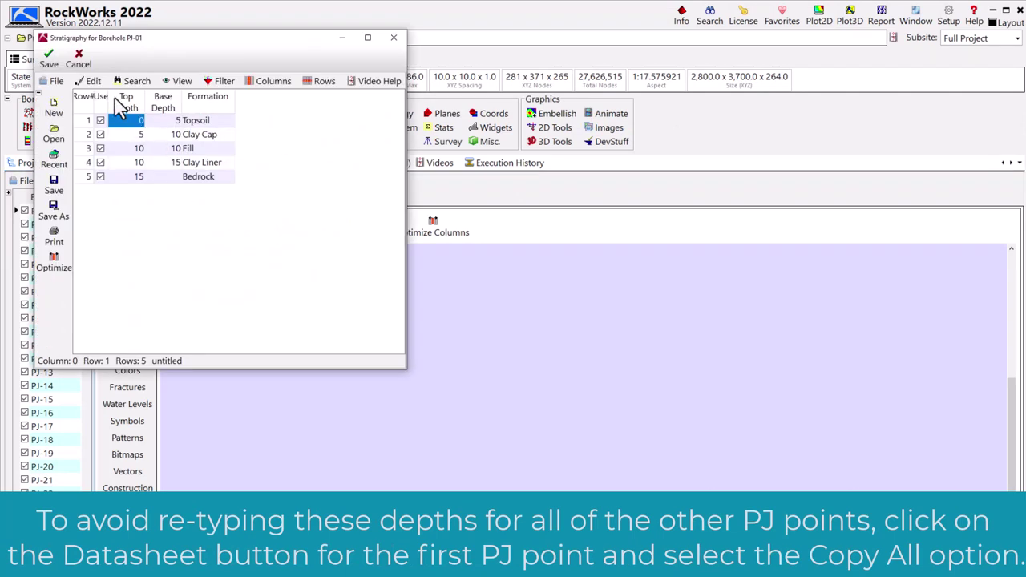
{"action": "left_click", "coordinate": [93, 81]}
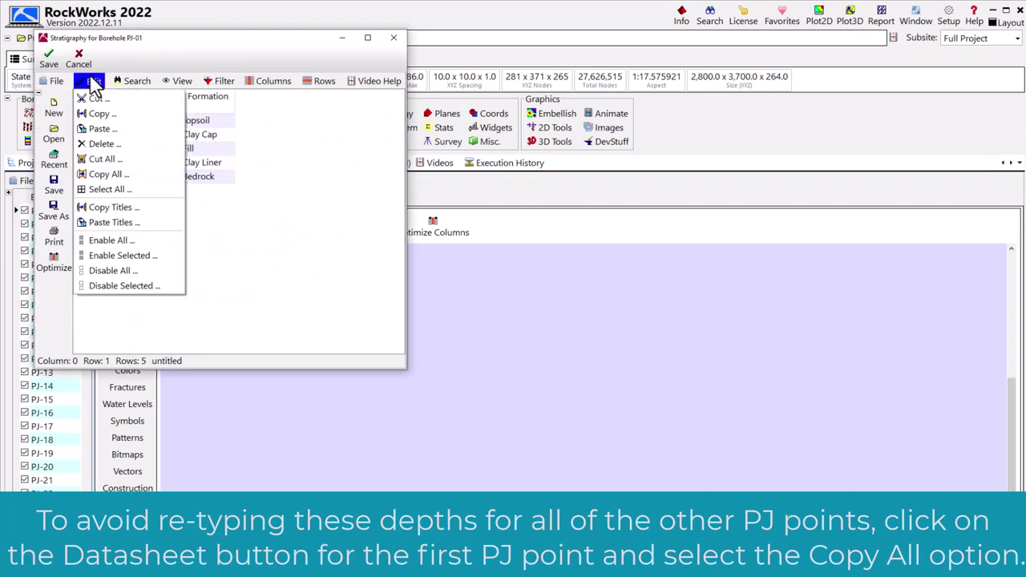
{"action": "left_click", "coordinate": [119, 174]}
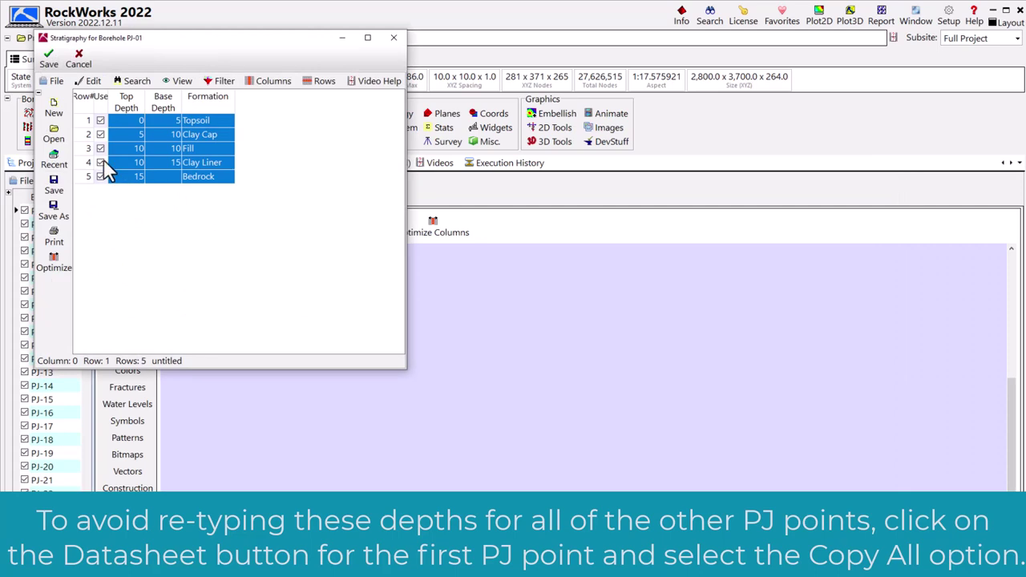
{"action": "left_click", "coordinate": [79, 58]}
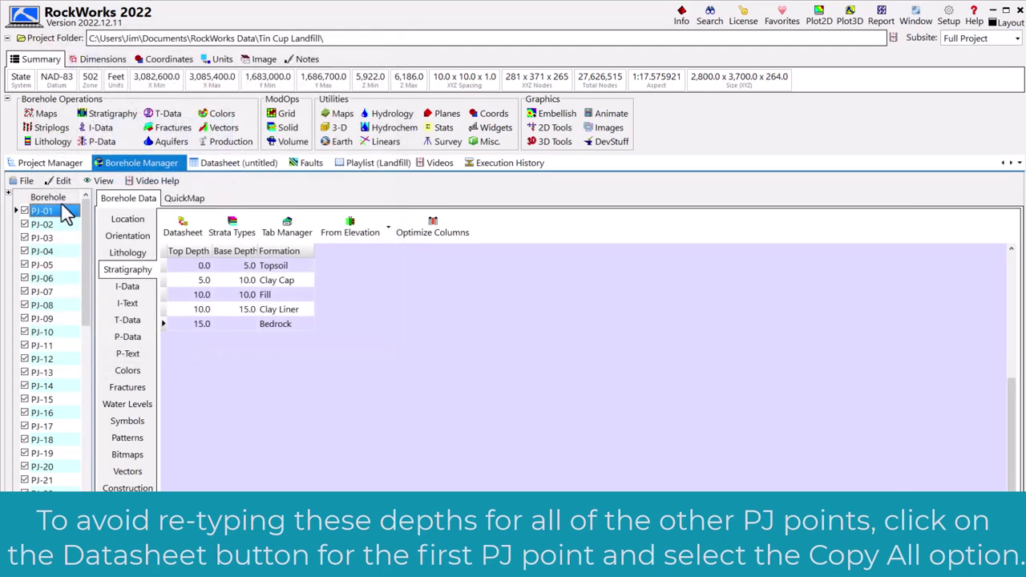
Step: Paste the copied stratigraphy rows into borehole PJ-02's datasheet and save the changes to the database
{"action": "left_click", "coordinate": [44, 225]}
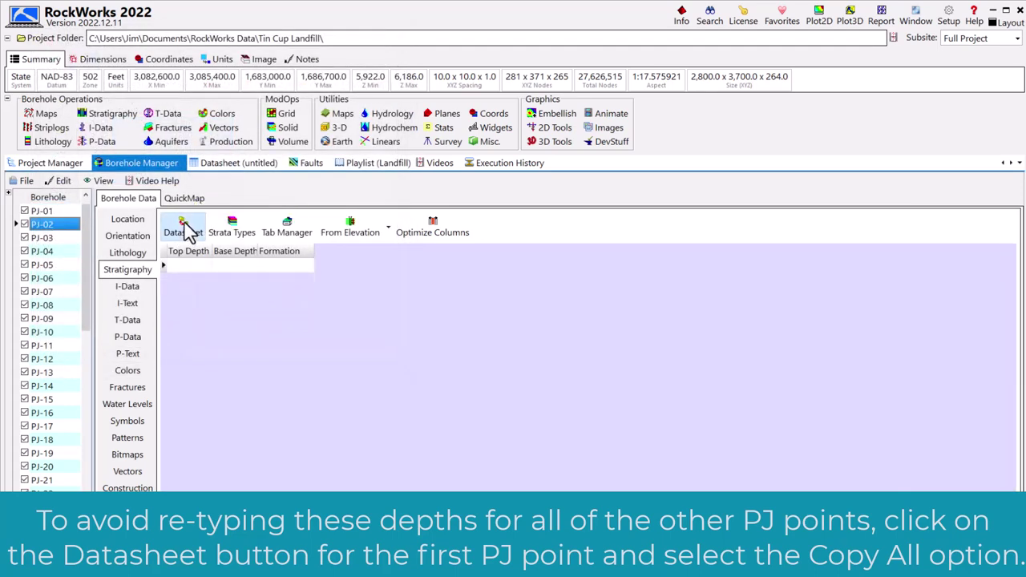
{"action": "left_click", "coordinate": [186, 230]}
{"action": "left_click", "coordinate": [110, 96]}
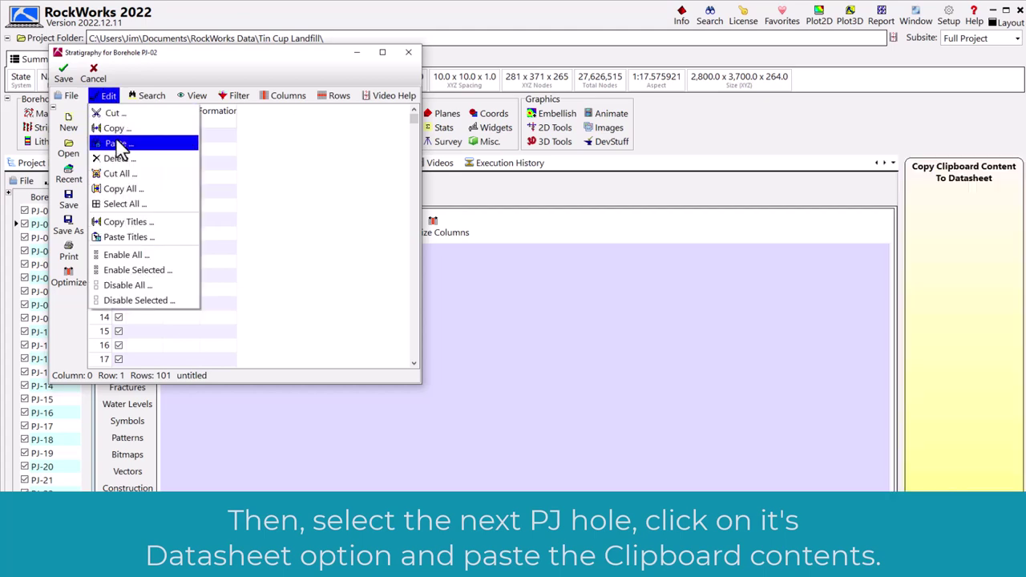
{"action": "left_click", "coordinate": [118, 144]}
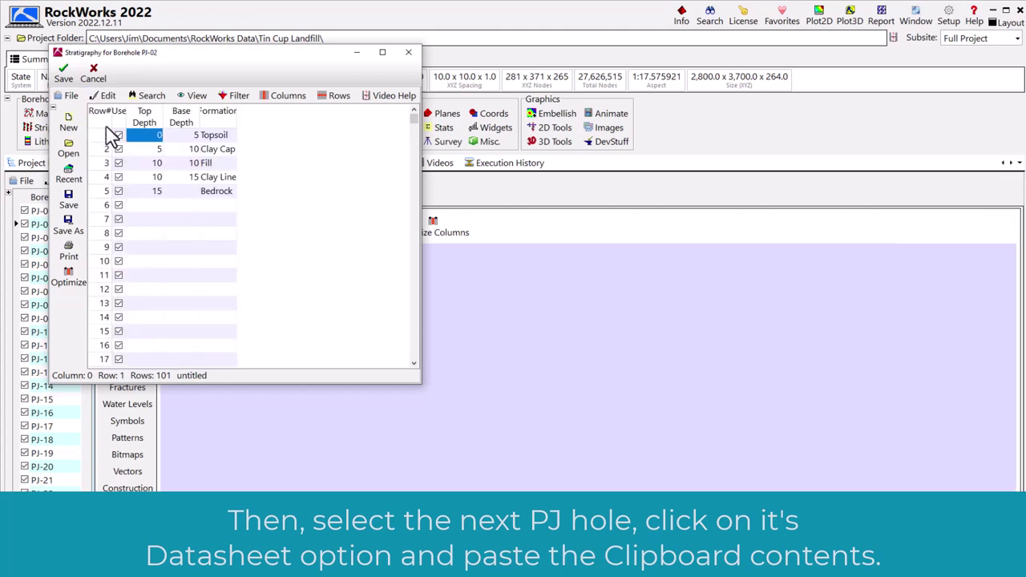
{"action": "left_click", "coordinate": [63, 74]}
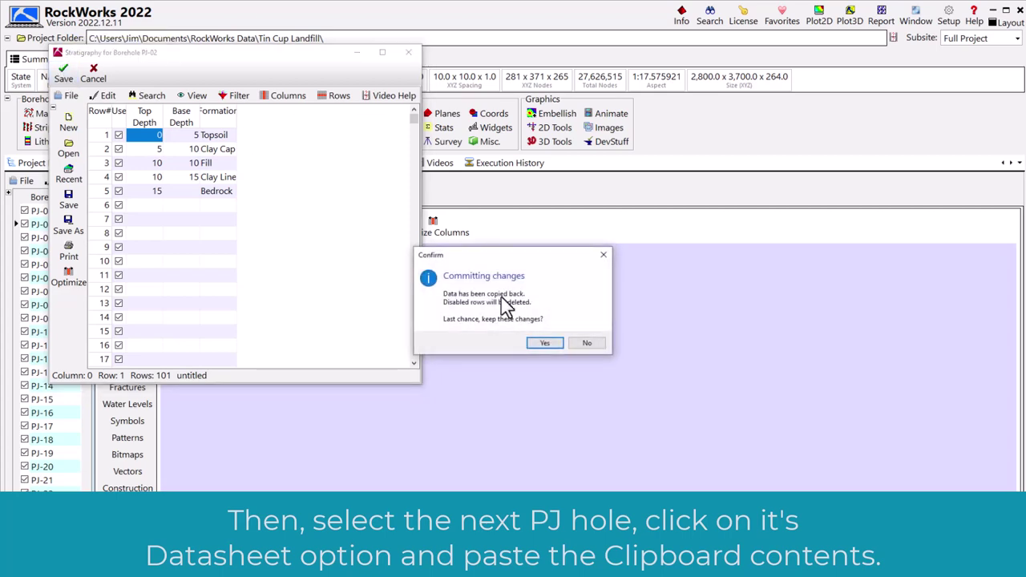
{"action": "left_click", "coordinate": [545, 343]}
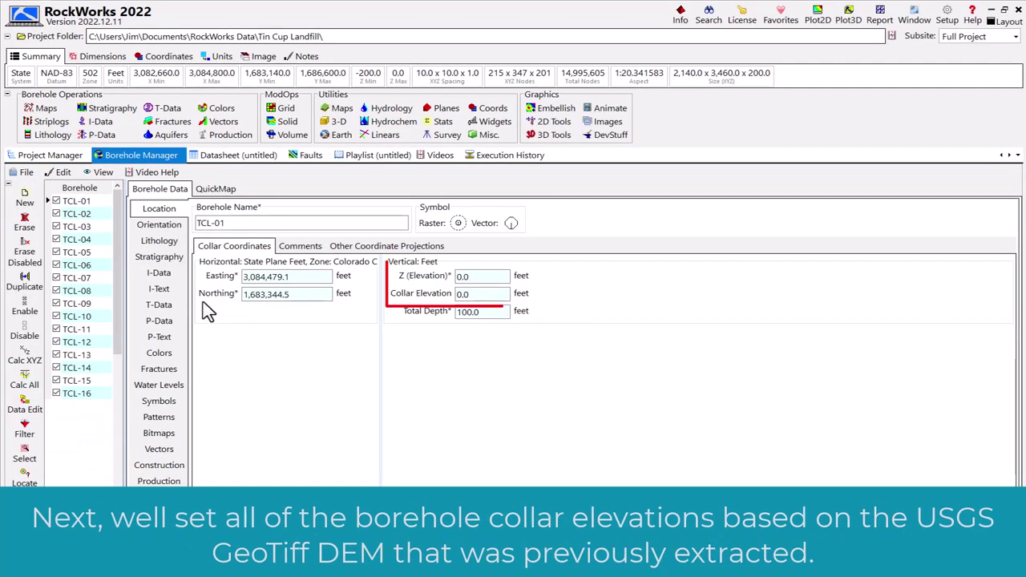
Step: Set up the borehole elevation adjustment from DEM.RwGrd, with collar elevations set to the new ground-surface elevations, and go through its unit and output options
{"action": "left_click", "coordinate": [63, 172]}
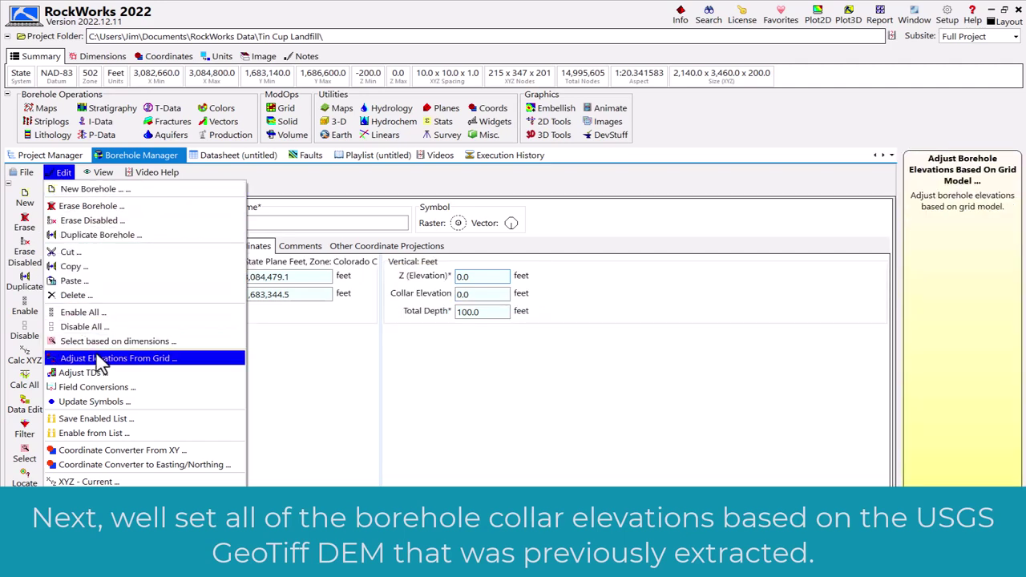
{"action": "left_click", "coordinate": [120, 361]}
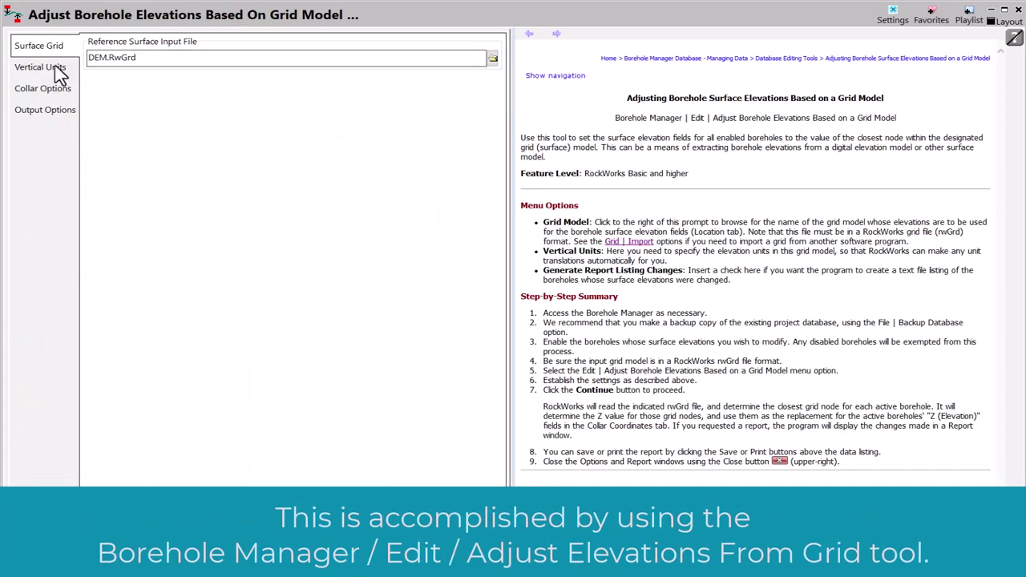
{"action": "left_click", "coordinate": [56, 68]}
{"action": "left_click", "coordinate": [65, 90]}
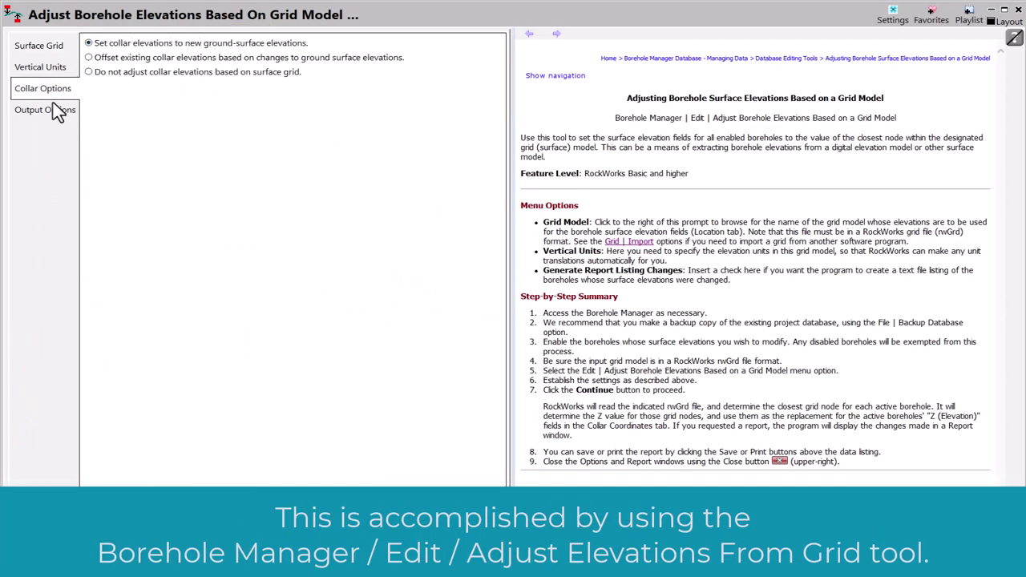
{"action": "left_click", "coordinate": [59, 110]}
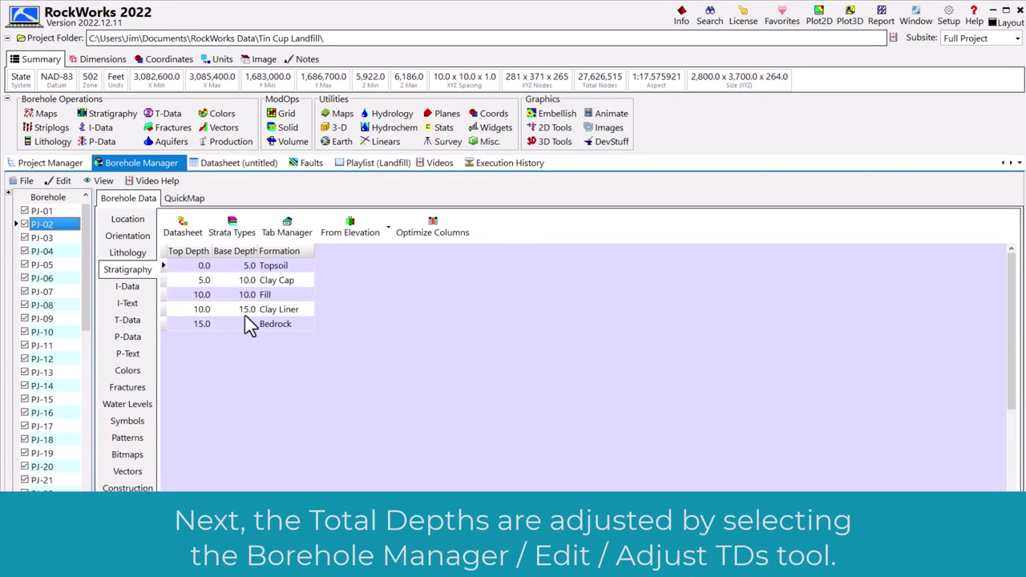
Step: Set up the total depth adjustment to use each borehole's deepest value and check which boreholes are included
{"action": "left_click", "coordinate": [64, 181]}
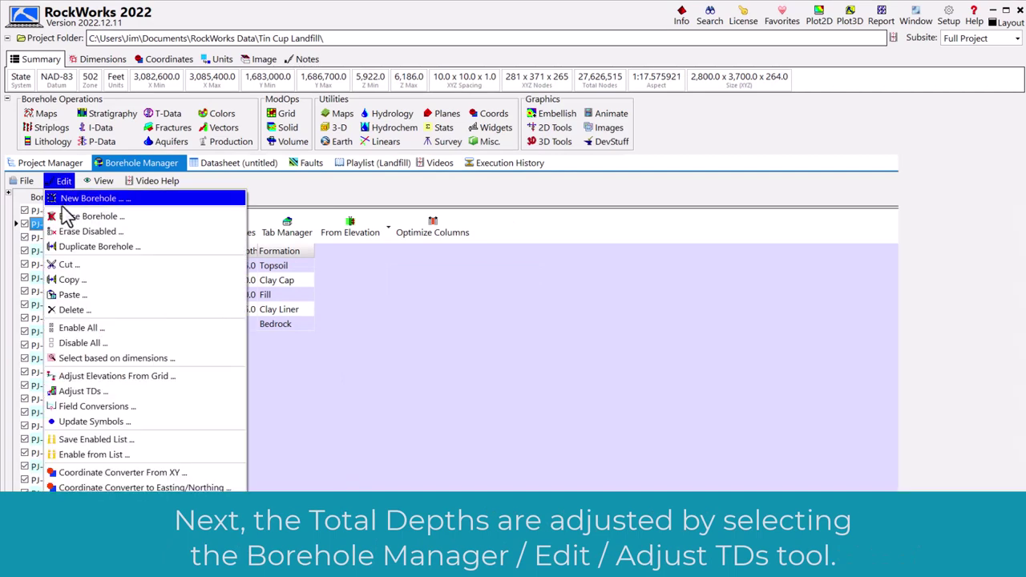
{"action": "left_click", "coordinate": [82, 391]}
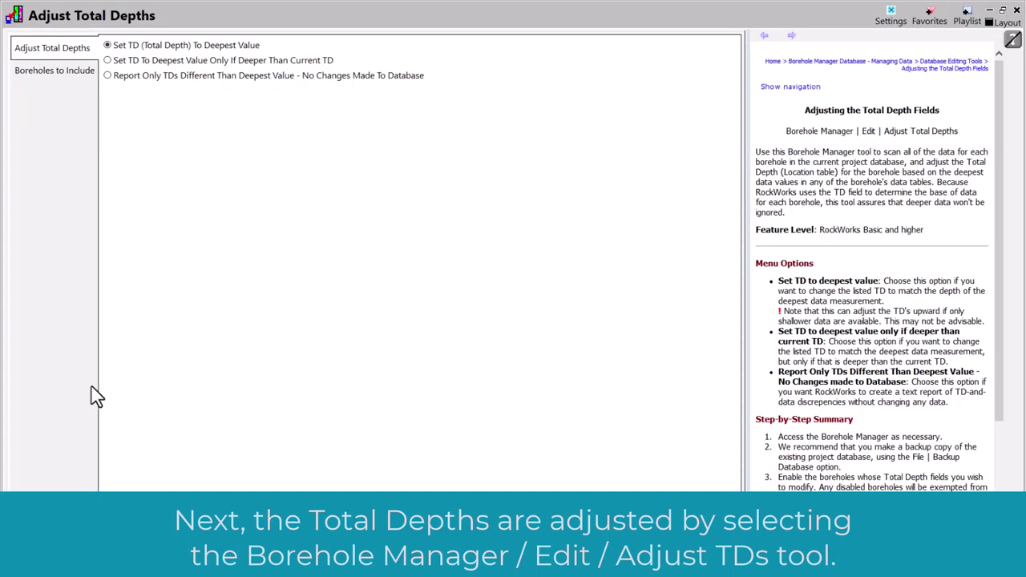
{"action": "left_click", "coordinate": [76, 71]}
{"action": "left_click", "coordinate": [113, 60]}
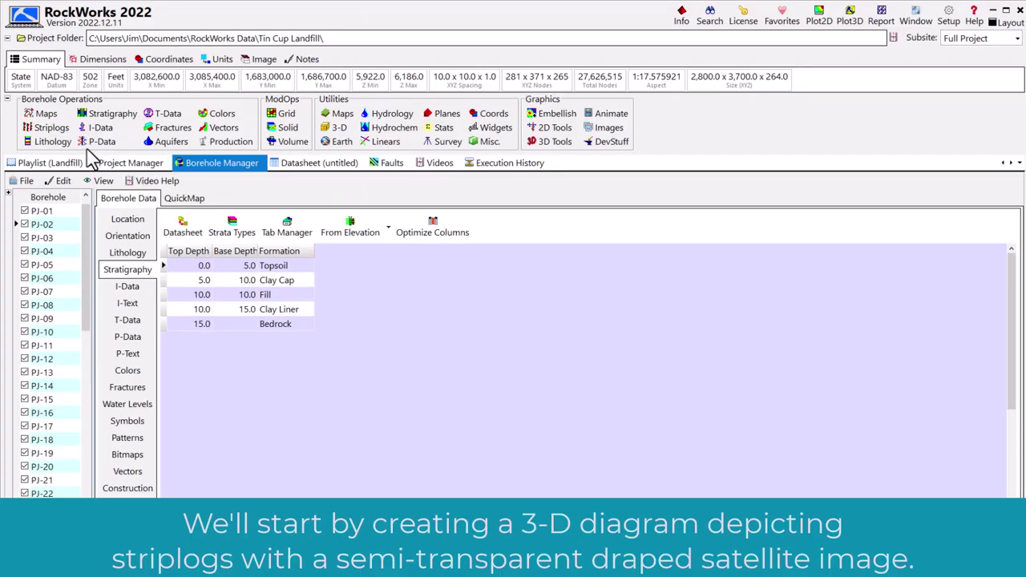
Step: Set up a multiple 3D striplogs diagram whose log design shows the title, axis, lithology and stratigraphy
{"action": "left_click", "coordinate": [58, 128]}
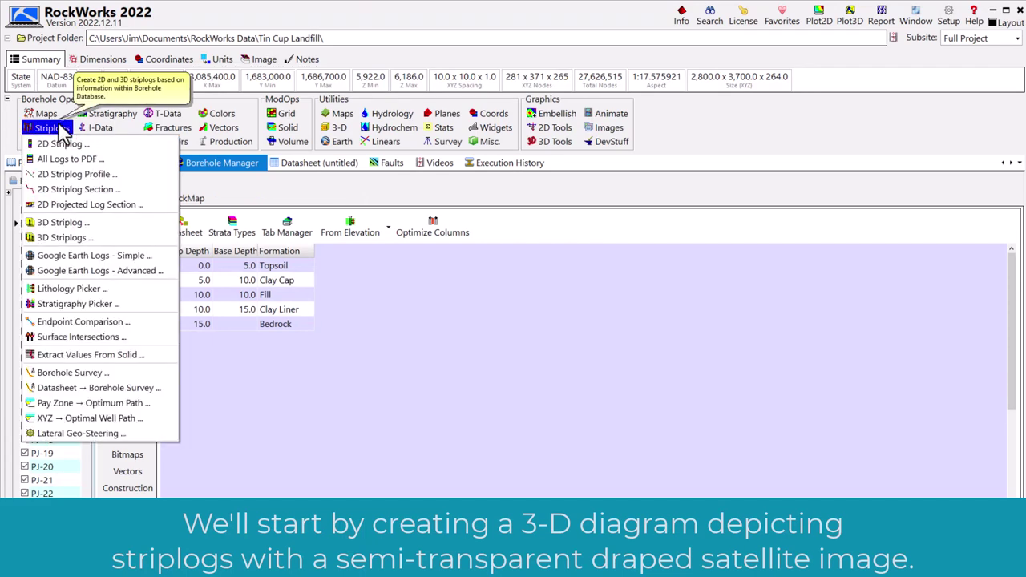
{"action": "left_click", "coordinate": [73, 240]}
{"action": "left_click", "coordinate": [303, 37]}
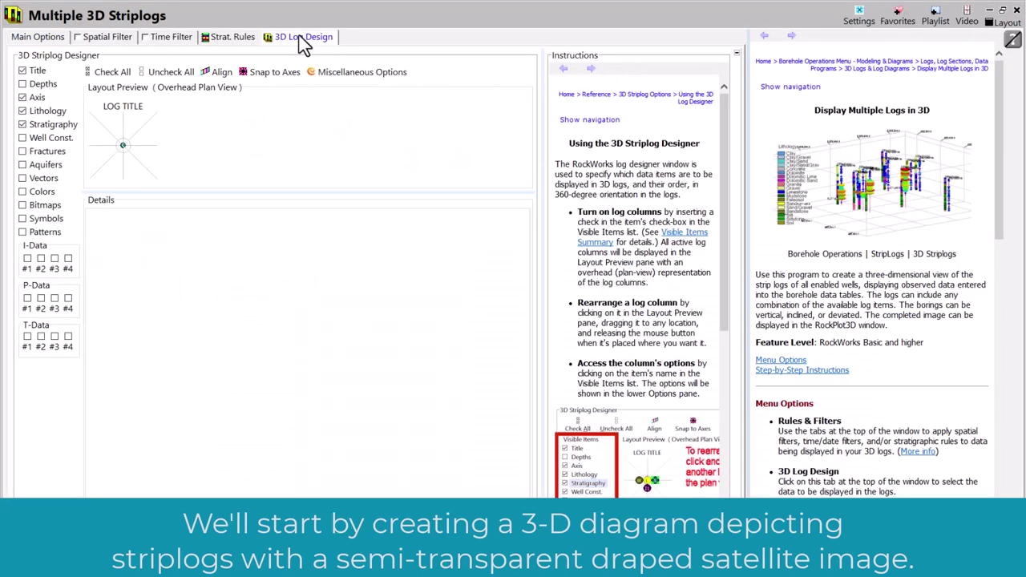
{"action": "left_click", "coordinate": [37, 72]}
{"action": "left_click", "coordinate": [36, 97]}
{"action": "left_click", "coordinate": [45, 110]}
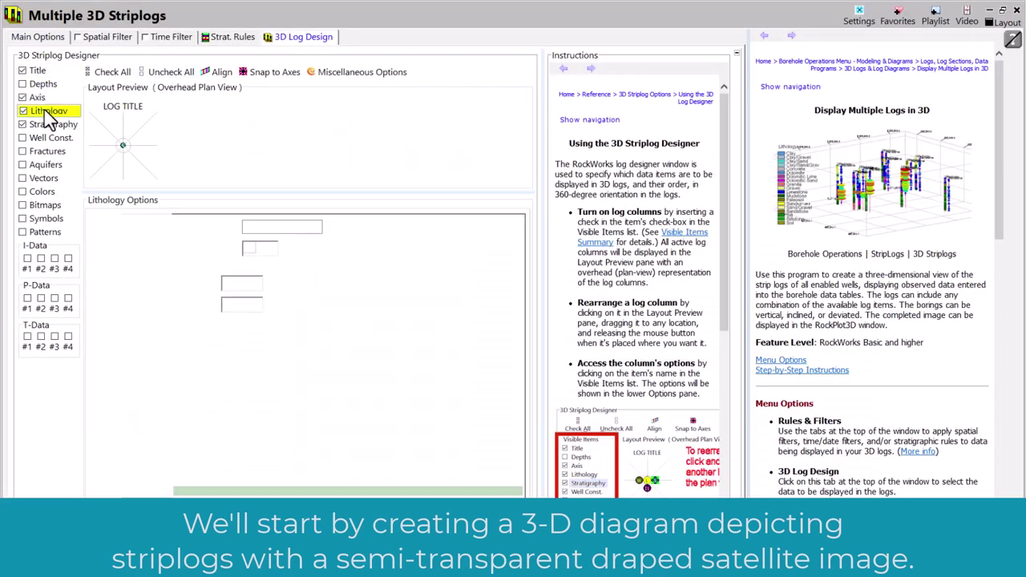
{"action": "left_click", "coordinate": [52, 127]}
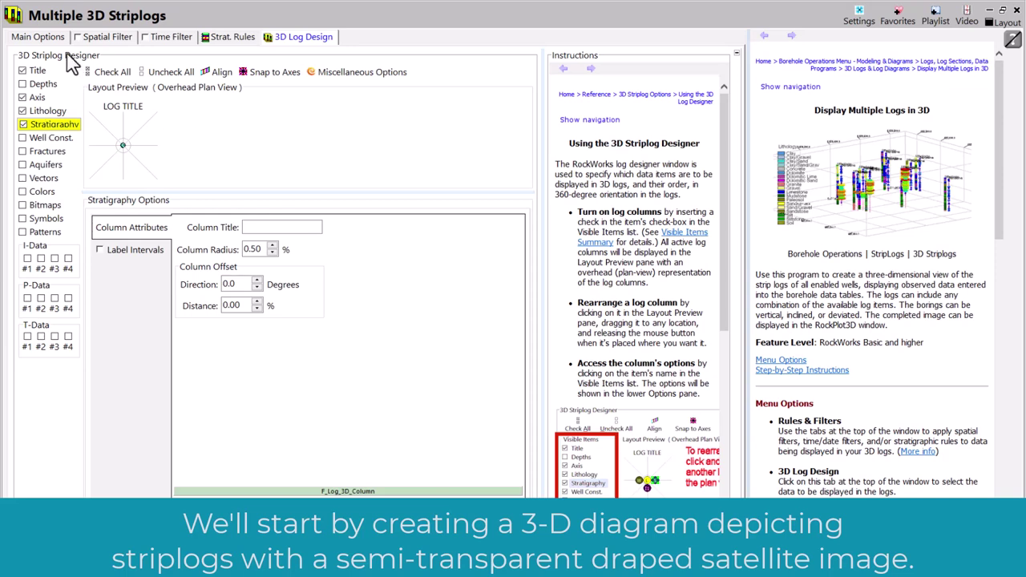
Step: Include the draped site airphoto in the diagram's main options and generate the 3D striplogs
{"action": "left_click", "coordinate": [52, 37]}
{"action": "left_click", "coordinate": [55, 106]}
{"action": "left_click", "coordinate": [132, 90]}
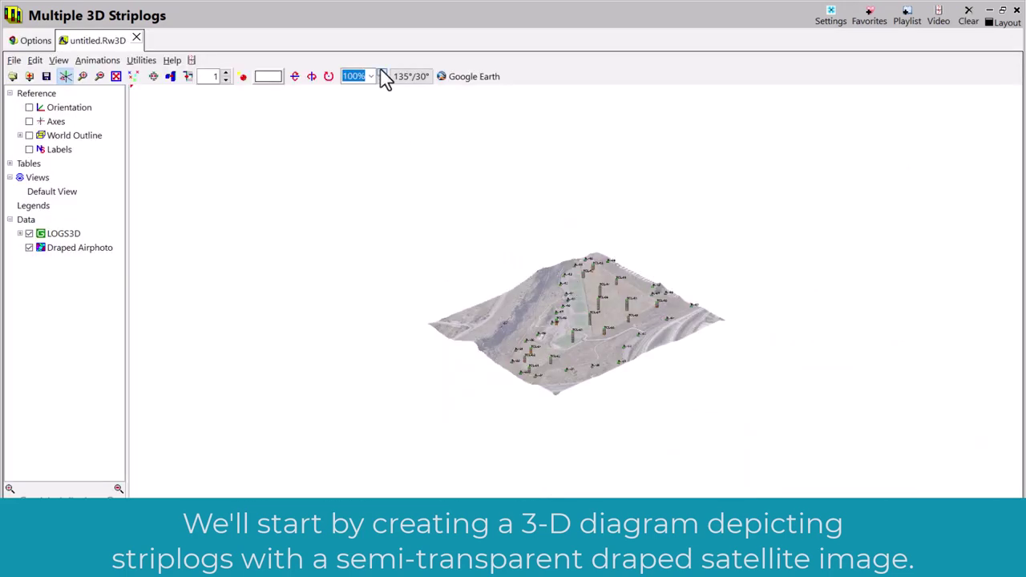
Step: Enlarge the 3D striplogs diagram to 338% and rotate it around the north/south axis to inspect the boreholes under the draped airphoto
{"action": "scroll", "coordinate": [383, 76], "scroll_direction": "up", "scroll_amount": 5}
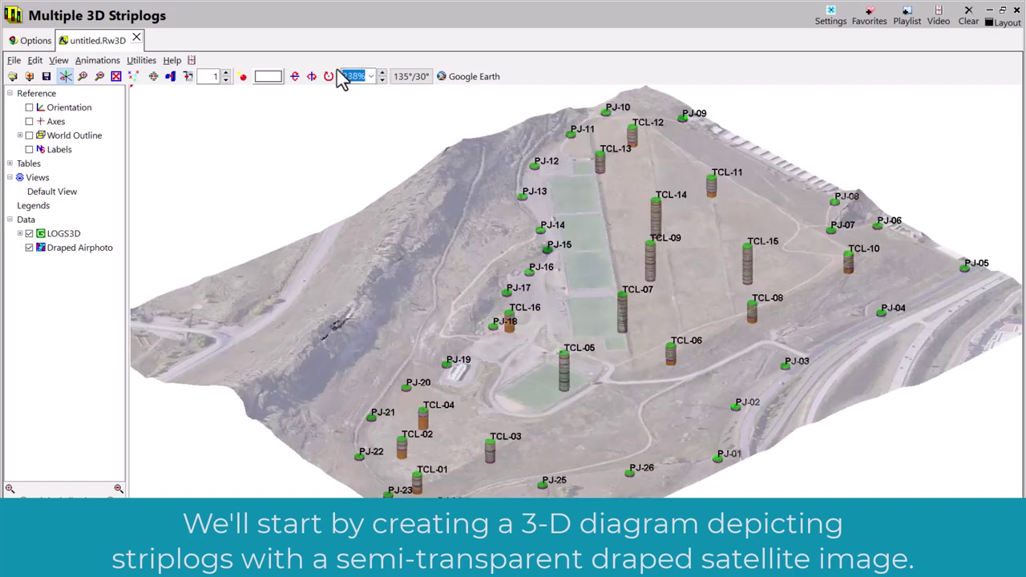
{"action": "left_click", "coordinate": [312, 76]}
{"action": "left_click", "coordinate": [313, 76]}
{"action": "left_click", "coordinate": [312, 77]}
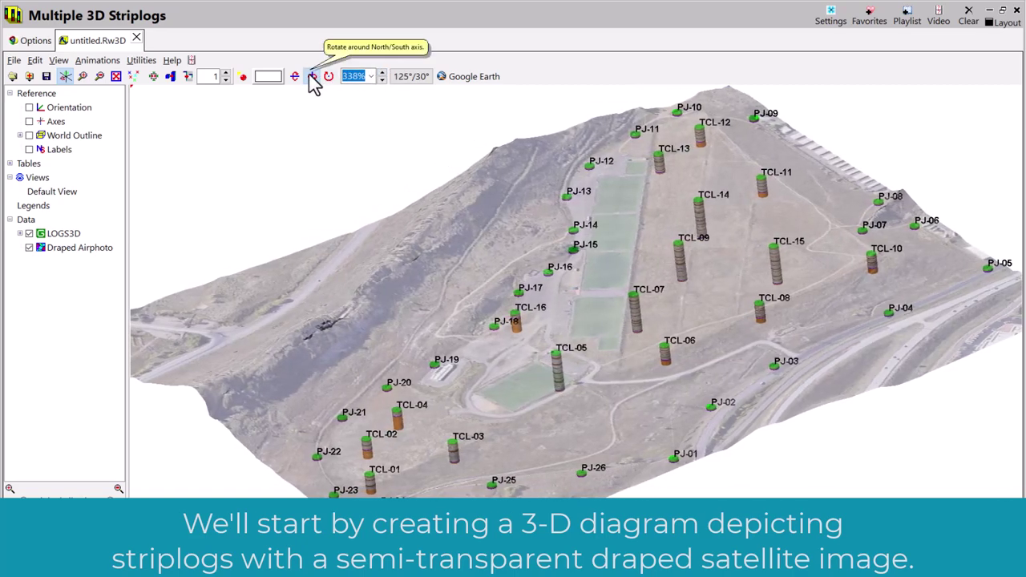
{"action": "left_click", "coordinate": [312, 76]}
{"action": "left_click", "coordinate": [312, 76]}
{"action": "left_click", "coordinate": [312, 76]}
{"action": "left_click", "coordinate": [313, 76]}
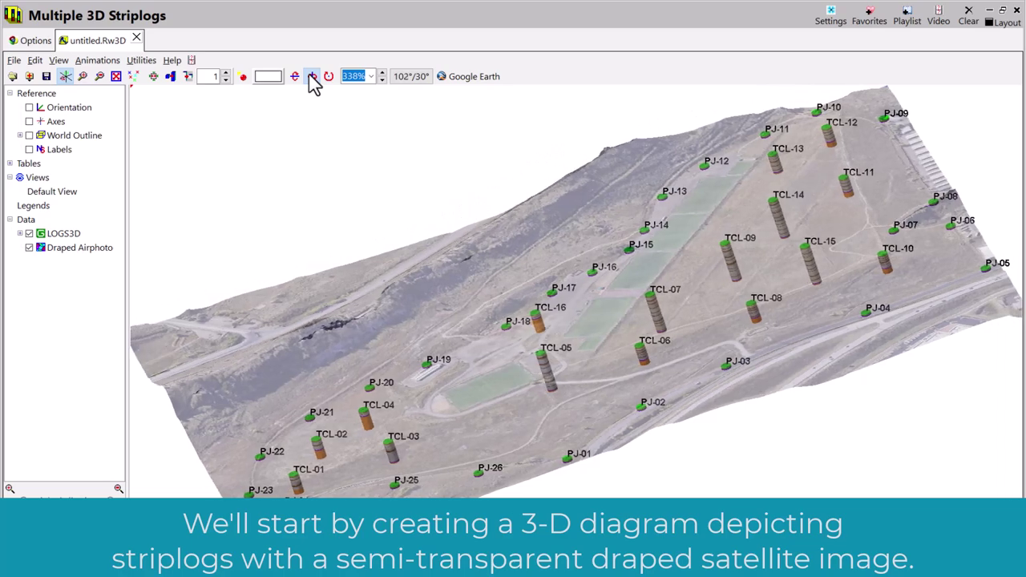
{"action": "left_click", "coordinate": [313, 76]}
{"action": "left_click", "coordinate": [313, 76]}
{"action": "left_click", "coordinate": [312, 76]}
{"action": "left_click", "coordinate": [313, 76]}
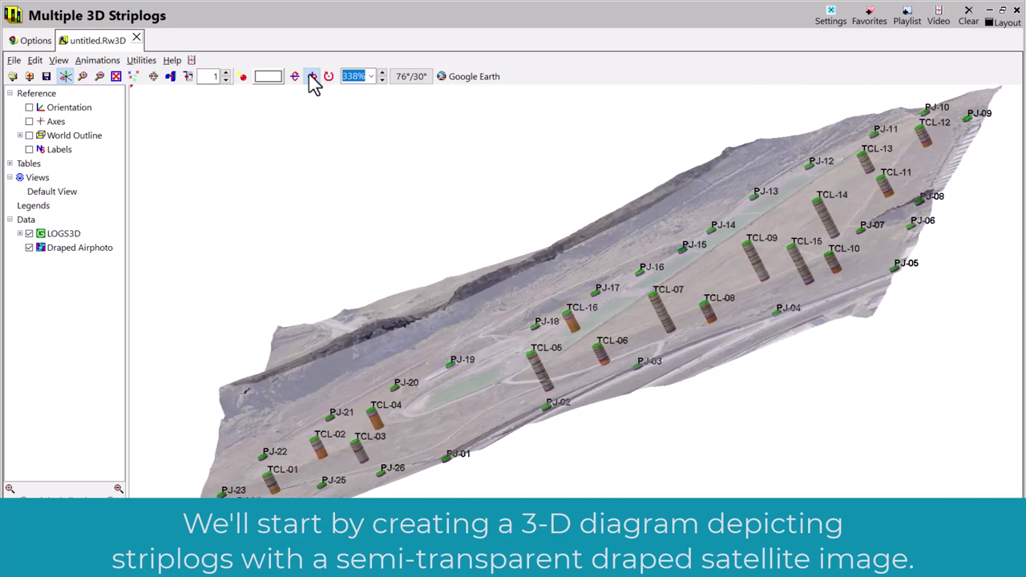
{"action": "left_click", "coordinate": [313, 76]}
{"action": "left_click", "coordinate": [313, 76]}
{"action": "left_click", "coordinate": [312, 76]}
{"action": "left_click", "coordinate": [313, 76]}
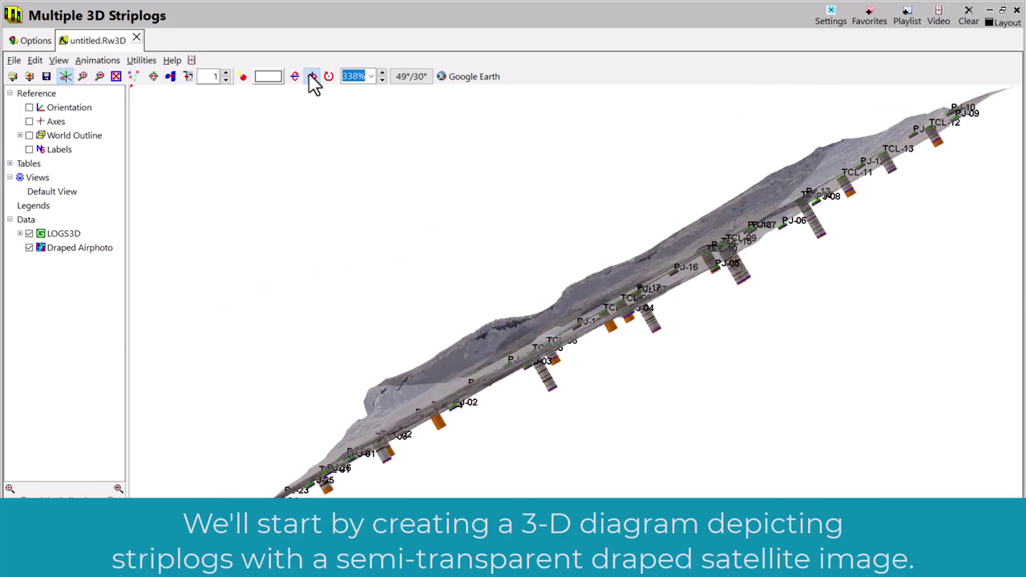
{"action": "left_click", "coordinate": [312, 76]}
{"action": "left_click", "coordinate": [313, 76]}
{"action": "left_click", "coordinate": [313, 76]}
{"action": "left_click", "coordinate": [313, 76]}
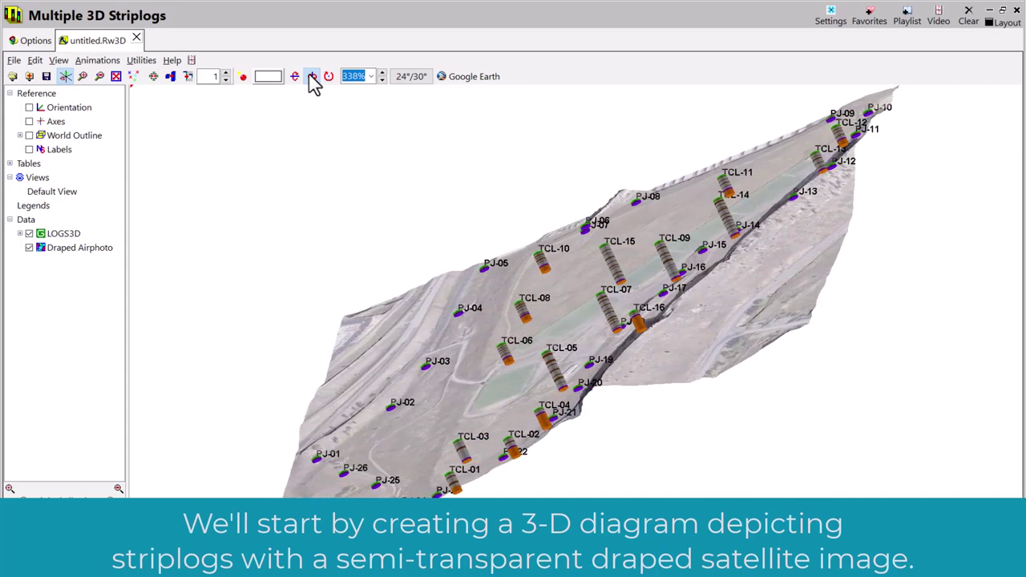
{"action": "left_click", "coordinate": [313, 77]}
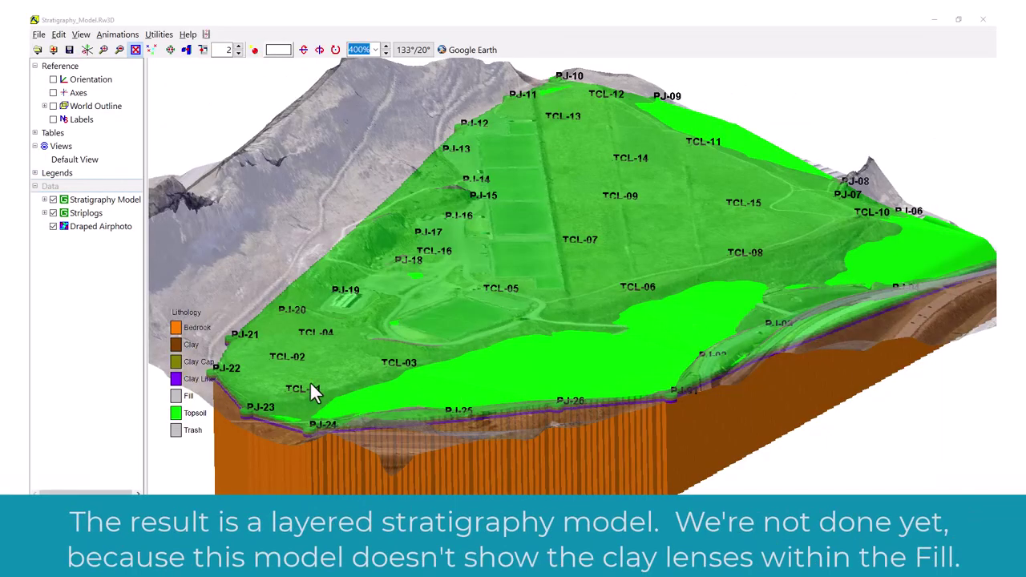
Step: Hide the draped airphoto and peel the Topsoil, Clay Cap, Fill and Clay Liner layers off the stratigraphy model
{"action": "left_click", "coordinate": [53, 226]}
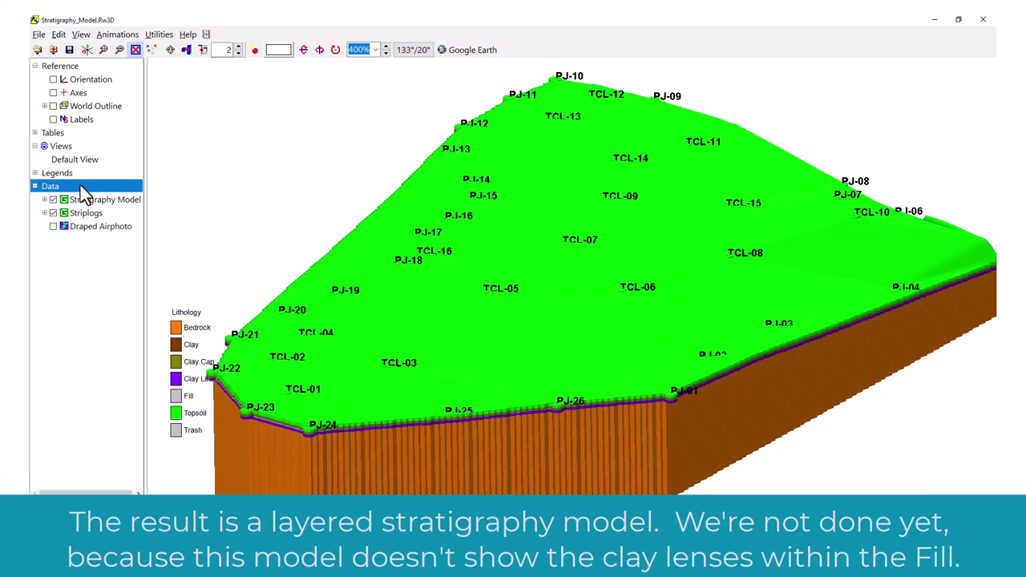
{"action": "left_click", "coordinate": [45, 199]}
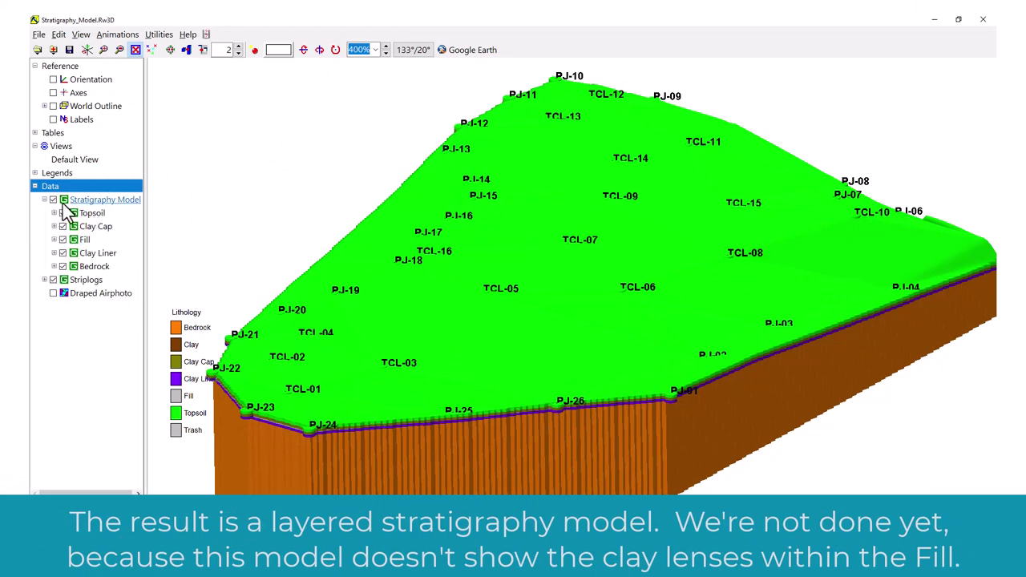
{"action": "left_click", "coordinate": [62, 212]}
{"action": "left_click", "coordinate": [63, 226]}
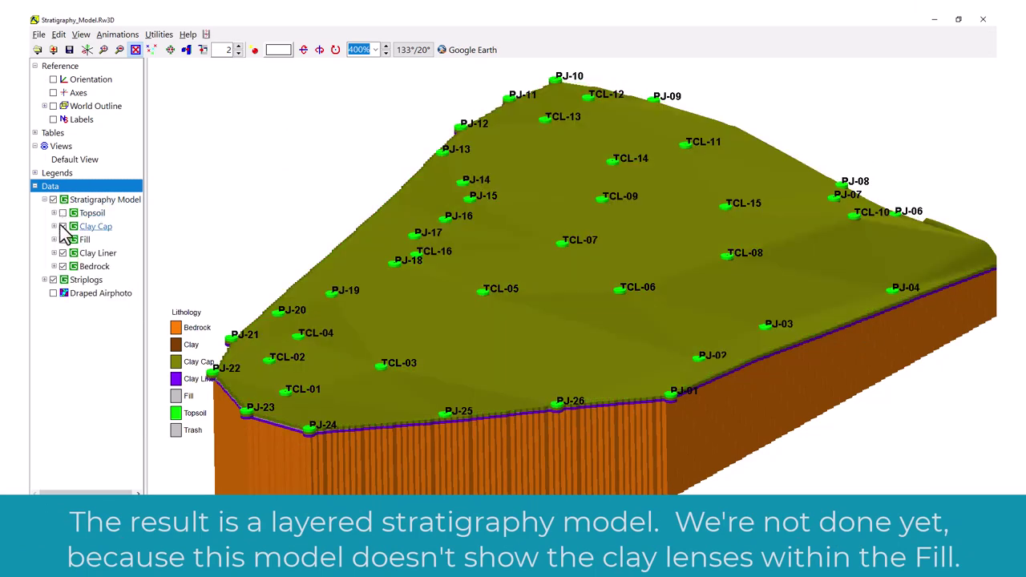
{"action": "left_click", "coordinate": [63, 239]}
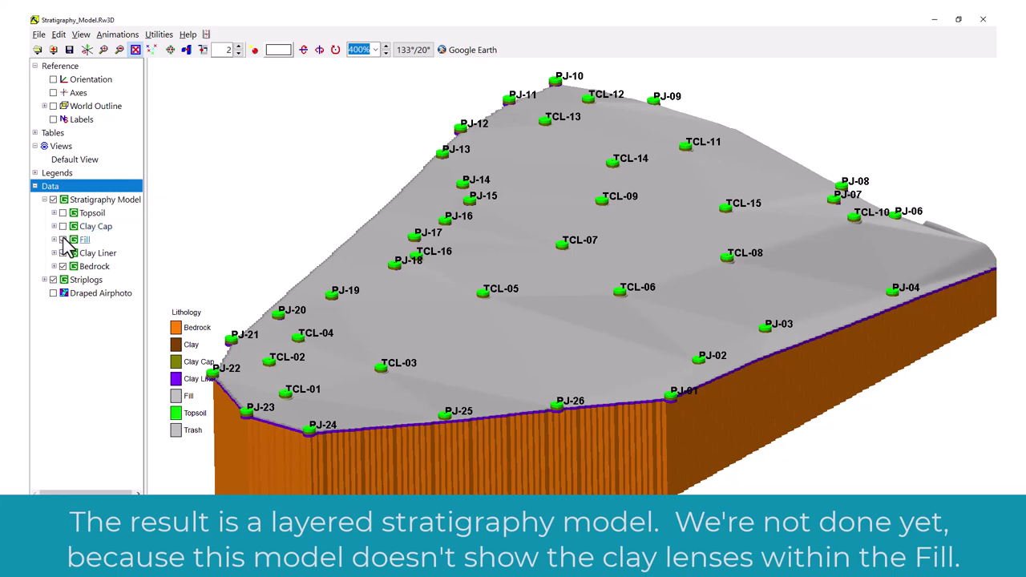
{"action": "left_click", "coordinate": [63, 253]}
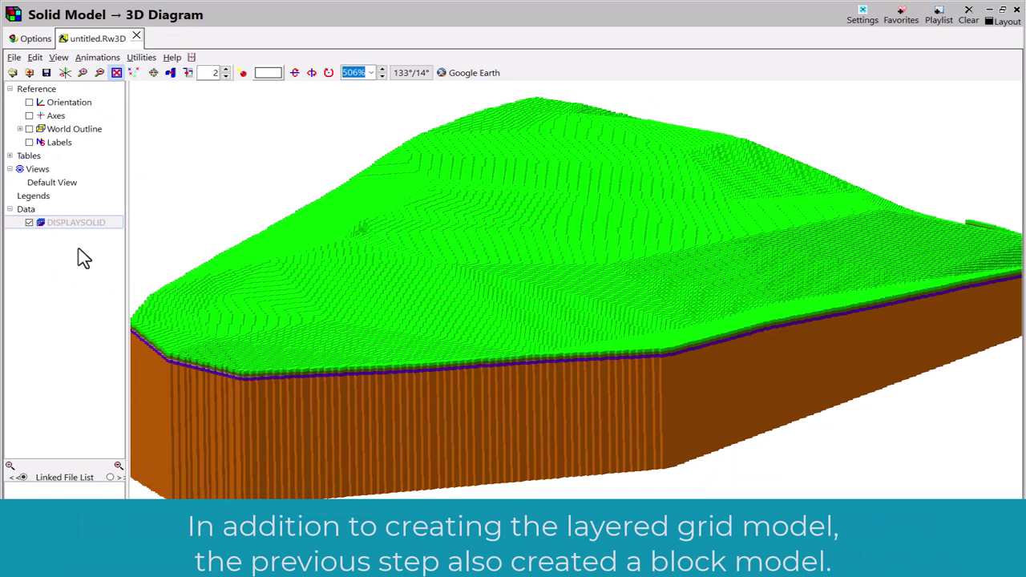
Step: Add a cutout at the southeast top corner of the block model, with X set to 125 and Y to 261, and apply it
{"action": "right_click", "coordinate": [48, 227]}
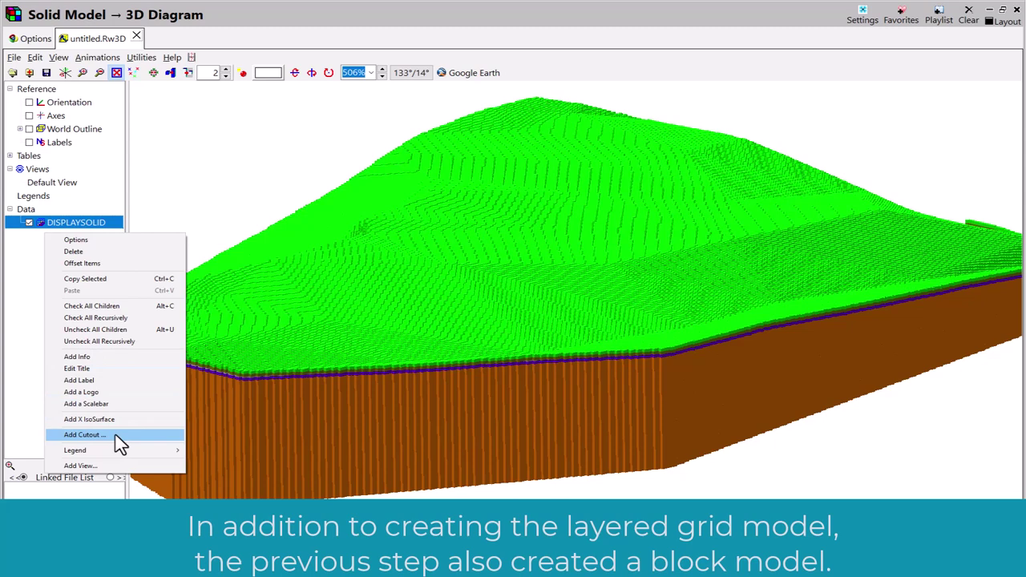
{"action": "left_click", "coordinate": [85, 435]}
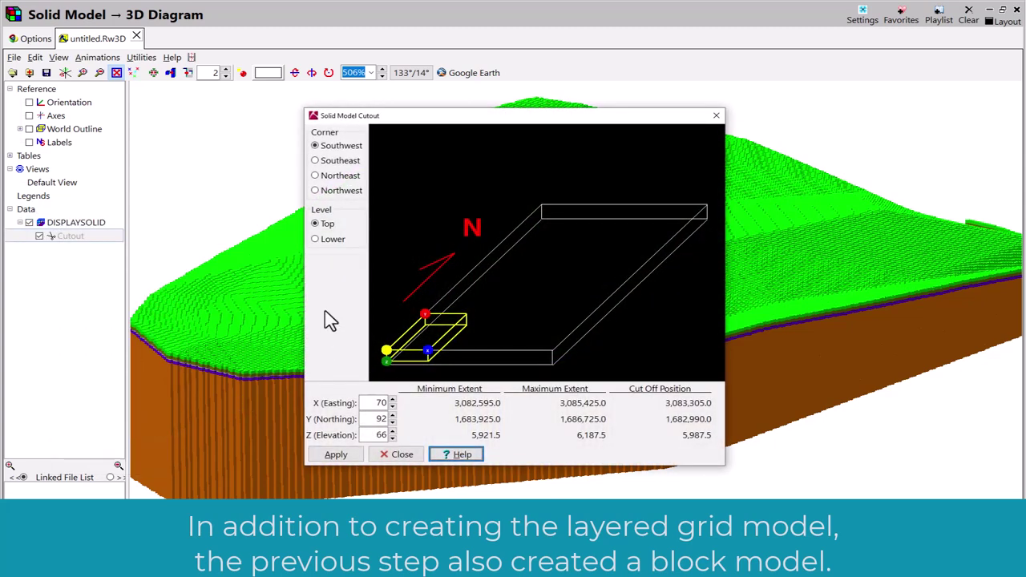
{"action": "left_click", "coordinate": [316, 161]}
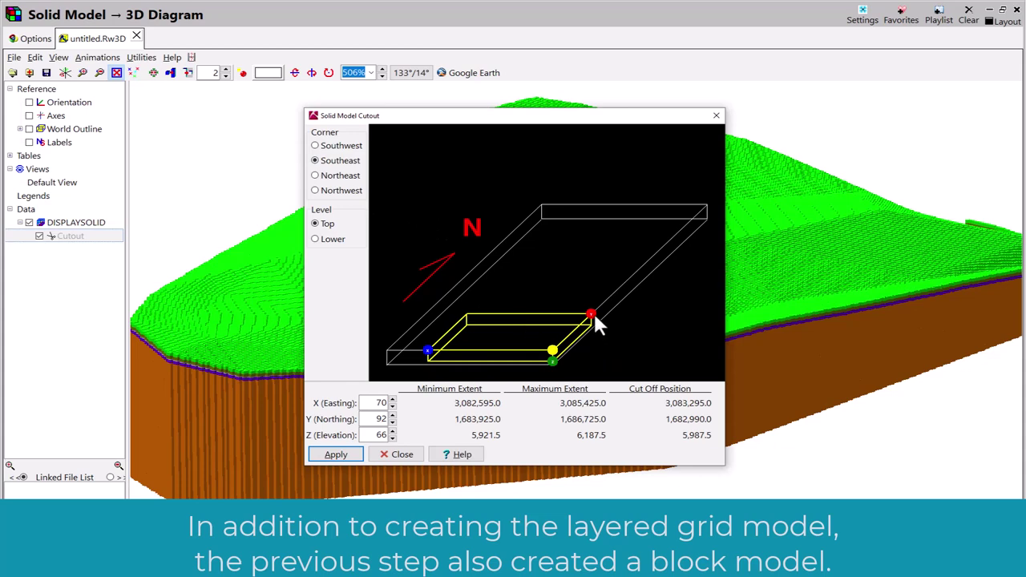
{"action": "left_click_drag", "start_coordinate": [592, 315], "coordinate": [660, 246]}
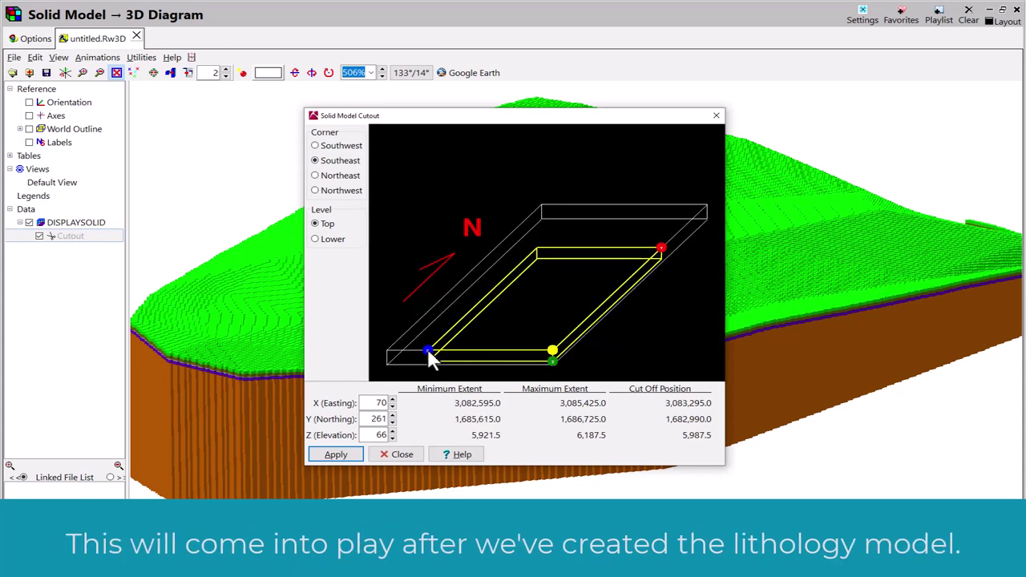
{"action": "left_click_drag", "start_coordinate": [428, 351], "coordinate": [462, 353]}
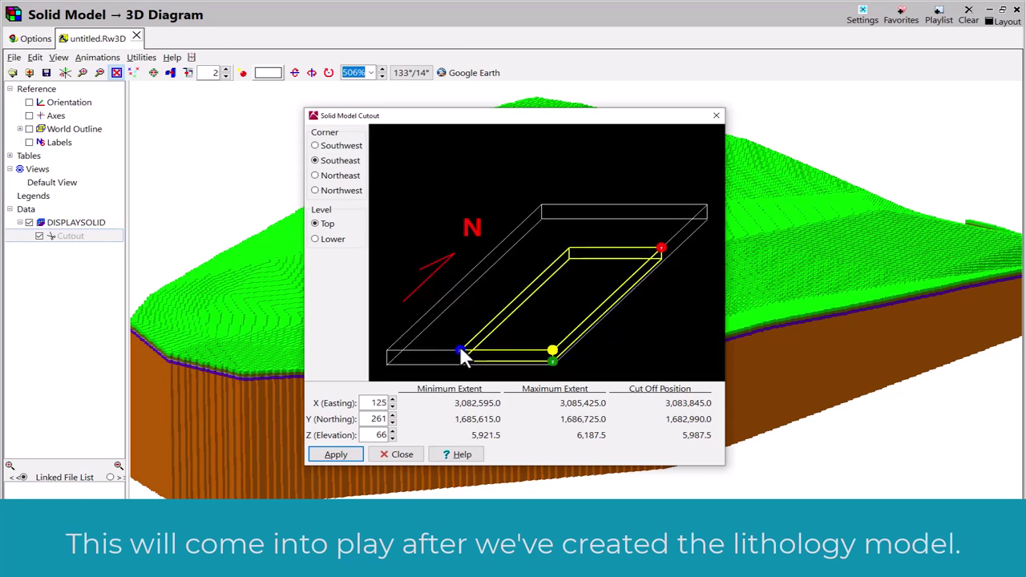
{"action": "left_click", "coordinate": [337, 454]}
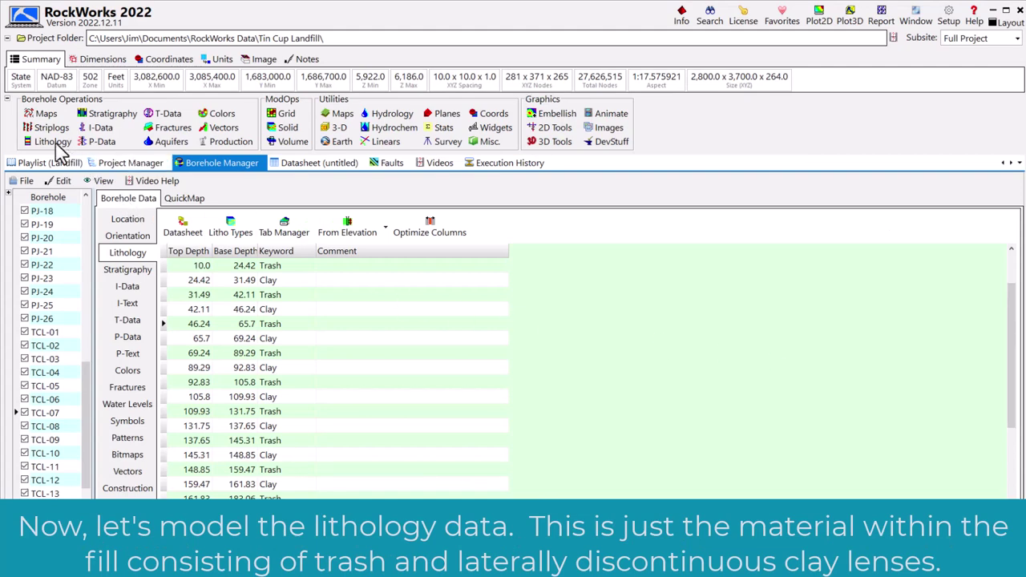
Step: Start a new lithology solid model with Lithology.rwmod as output and go through its algorithm and special options
{"action": "left_click", "coordinate": [53, 142]}
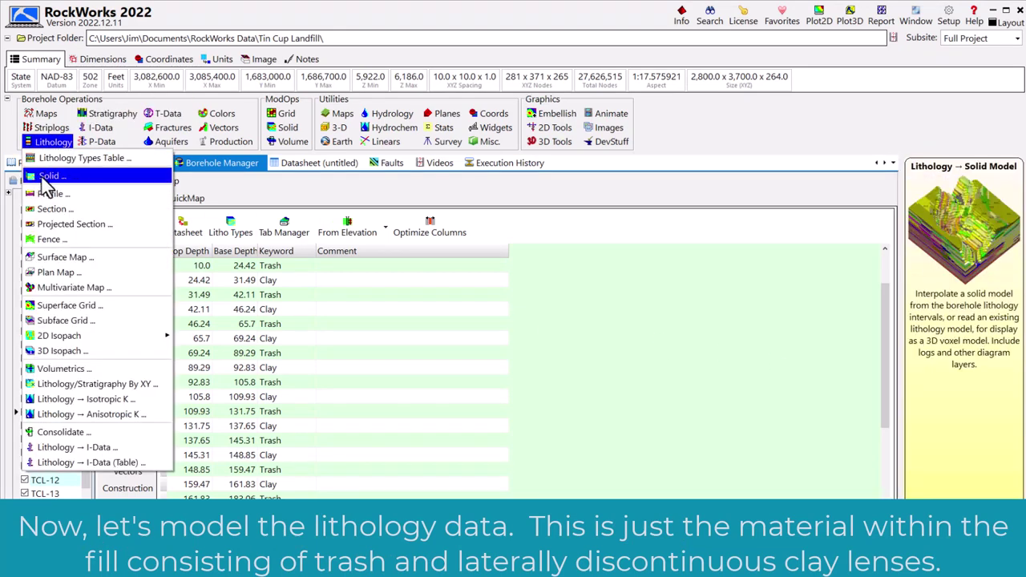
{"action": "left_click", "coordinate": [58, 177]}
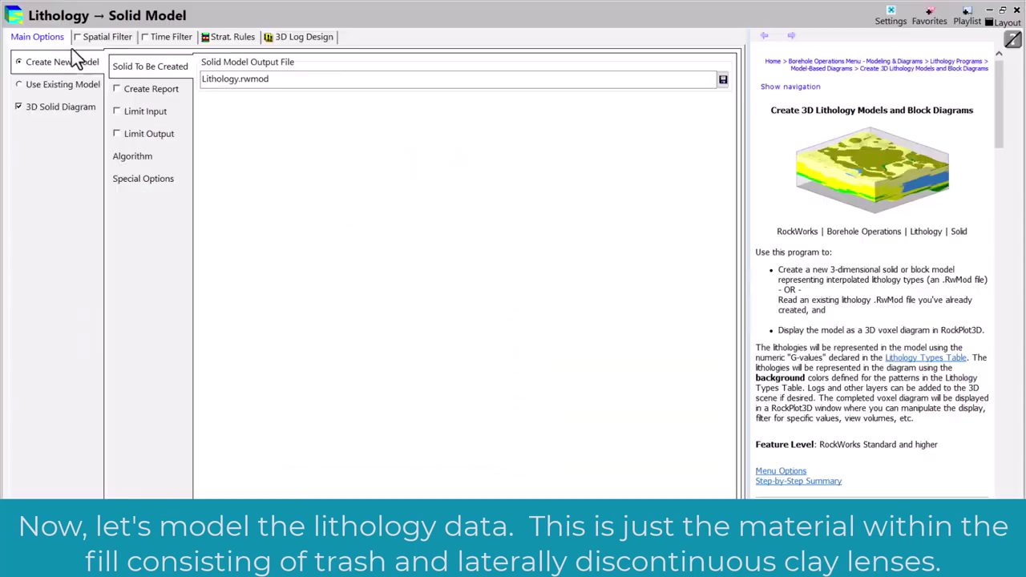
{"action": "left_click", "coordinate": [134, 158]}
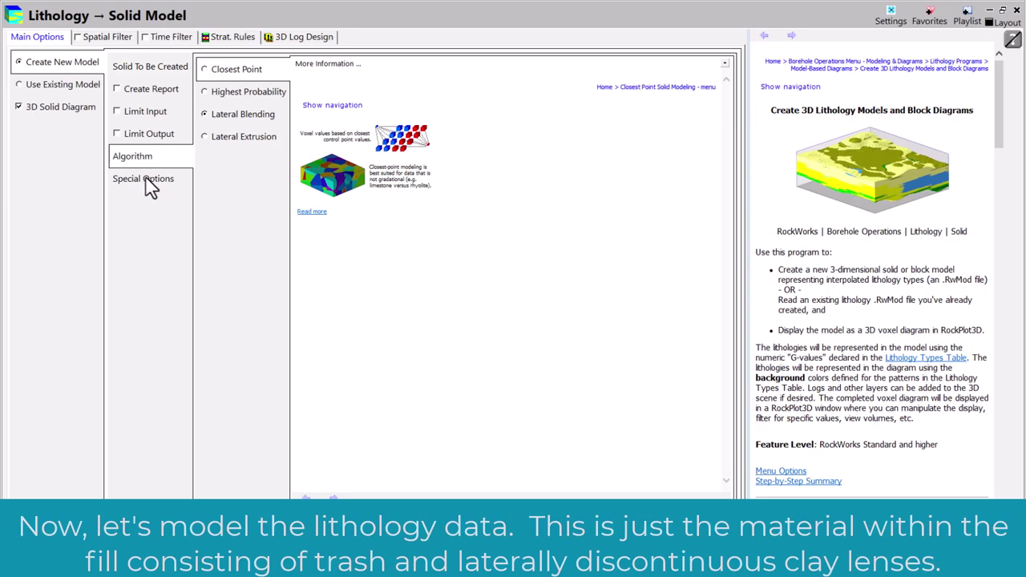
{"action": "left_click", "coordinate": [147, 180]}
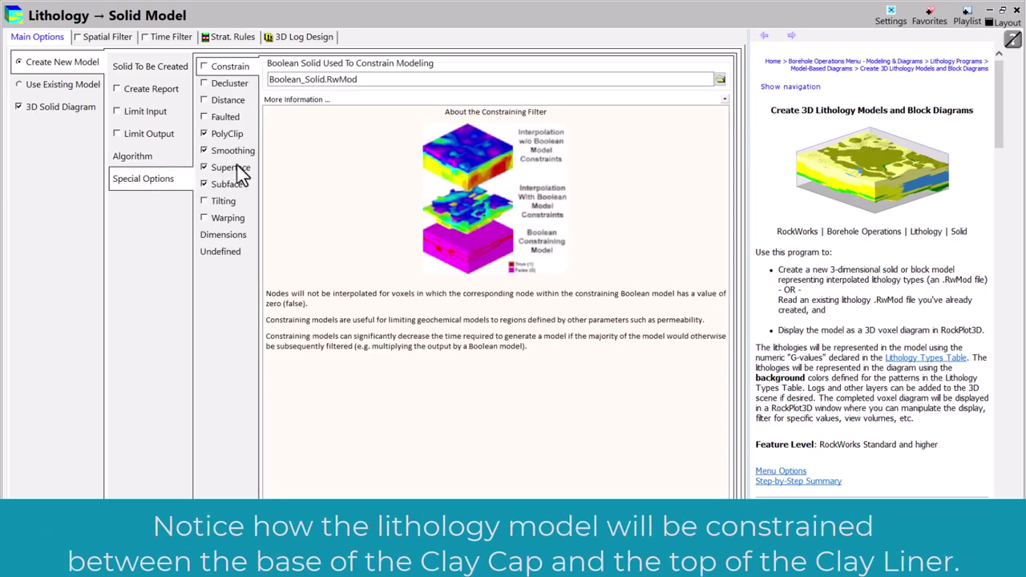
Step: Check the superface grid Clay Cap_Base.RwGrd and the subface grid Clay Liner_Top.RwGrd that constrain the lithology model
{"action": "left_click", "coordinate": [237, 168]}
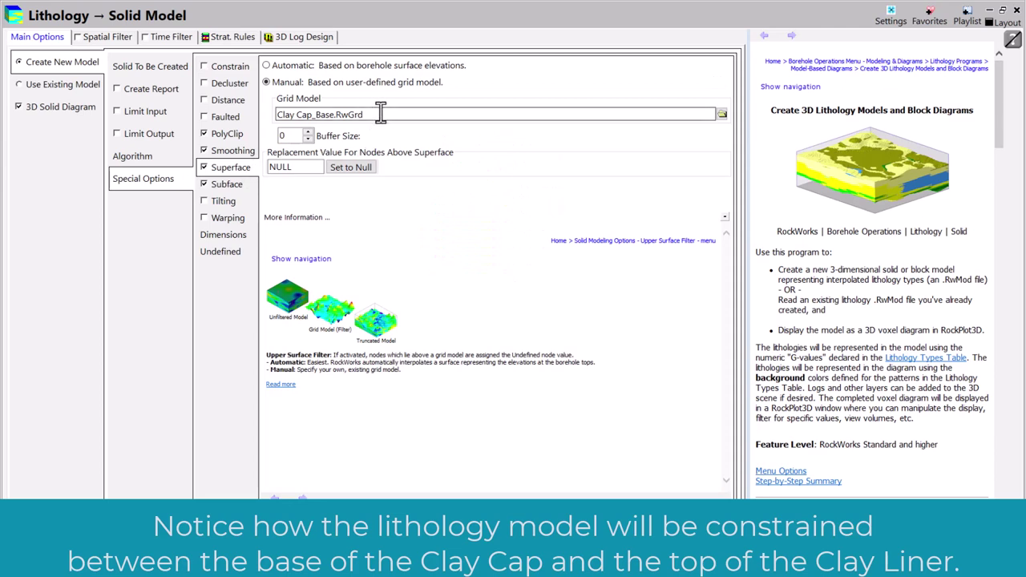
{"action": "left_click_drag", "start_coordinate": [377, 114], "coordinate": [261, 113]}
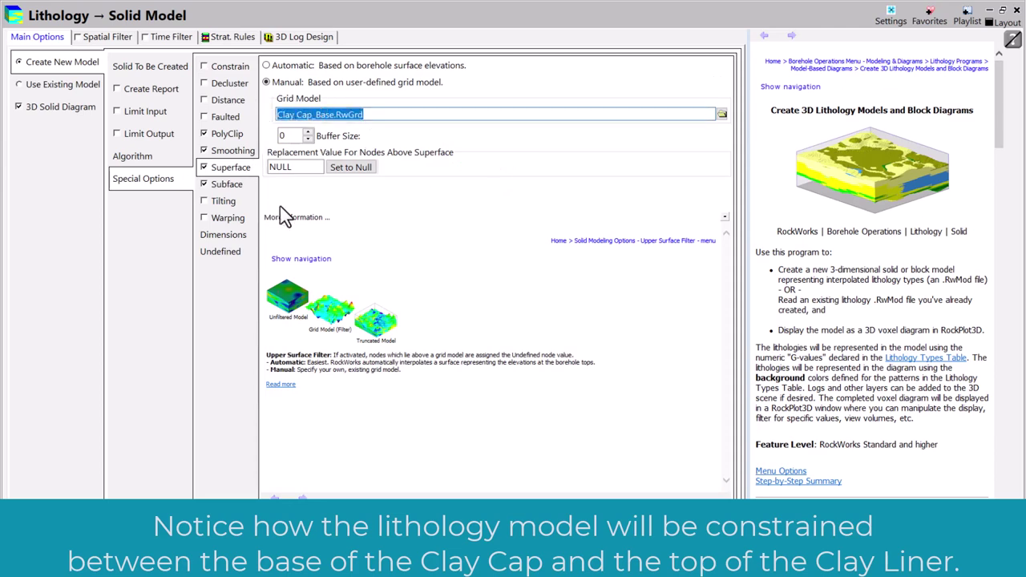
{"action": "left_click", "coordinate": [228, 185]}
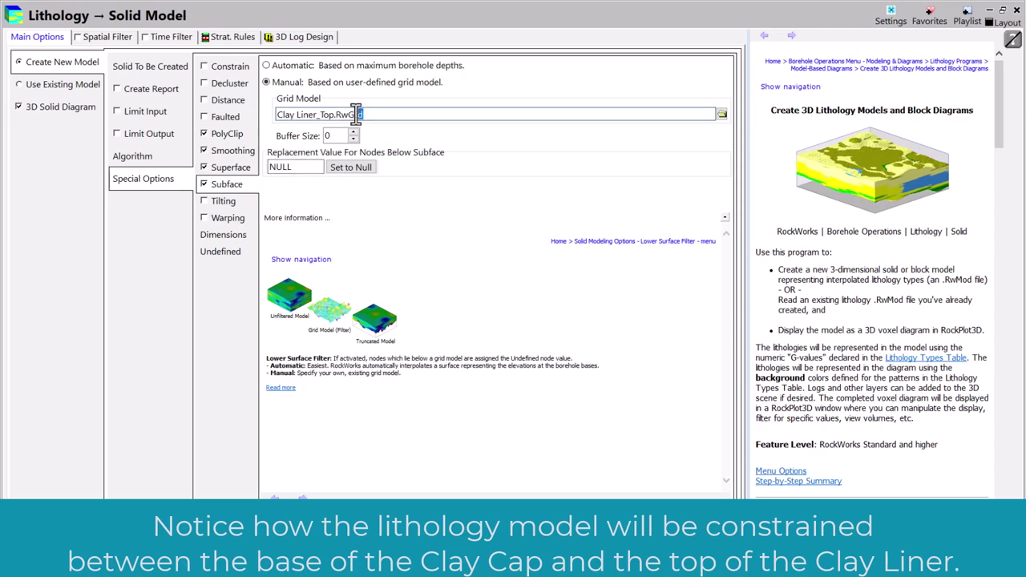
{"action": "left_click_drag", "start_coordinate": [368, 114], "coordinate": [255, 114]}
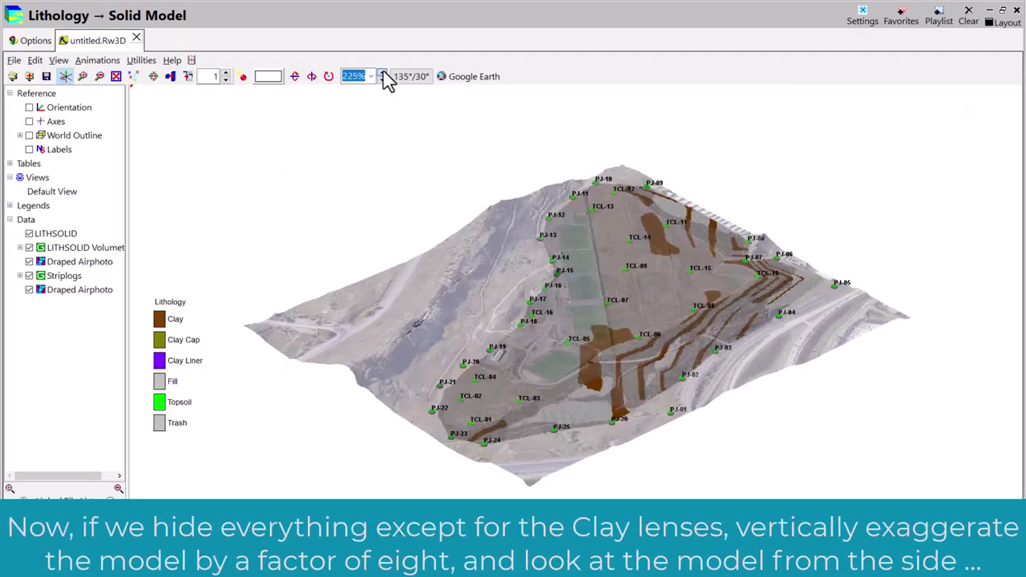
Step: Enlarge the lithology diagram to 338%, then hide both draped airphotos and the Trash volume of the LITHSOLID volumetrics
{"action": "left_click", "coordinate": [382, 72]}
{"action": "left_click", "coordinate": [29, 289]}
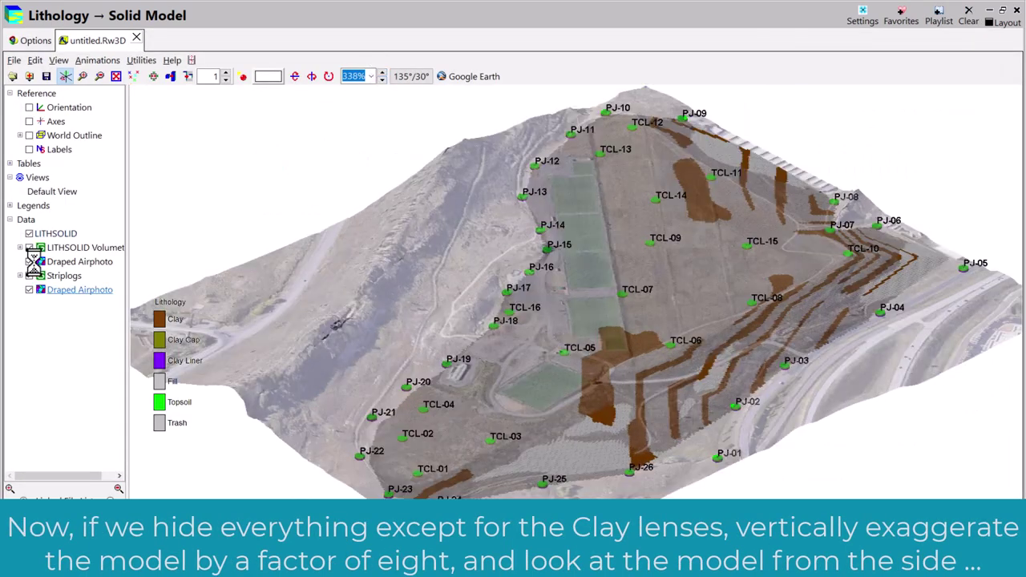
{"action": "left_click", "coordinate": [29, 262]}
{"action": "left_click", "coordinate": [19, 247]}
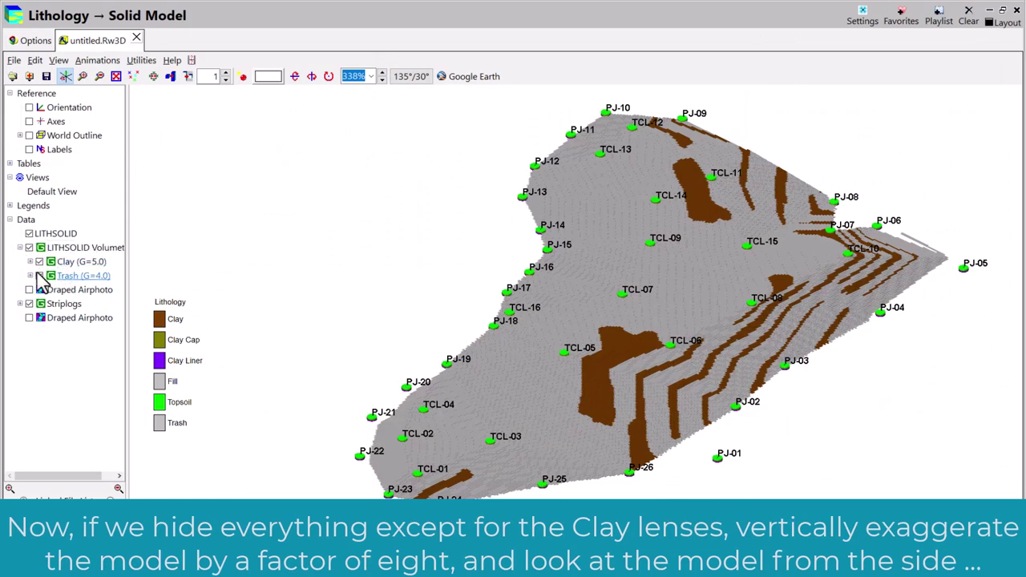
Step: Limit the LITHSOLID model display to Clay by hiding Clay Cap, Clay Liner, Fill, Topsoil and Trash
{"action": "double_click", "coordinate": [80, 247]}
{"action": "left_click", "coordinate": [77, 185]}
{"action": "left_click", "coordinate": [77, 194]}
{"action": "left_click", "coordinate": [76, 202]}
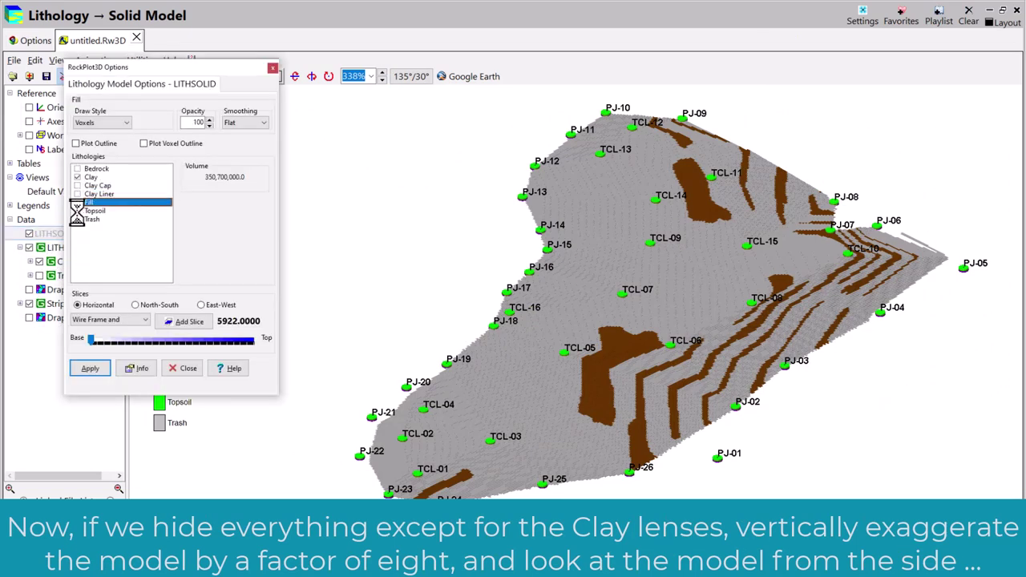
{"action": "left_click", "coordinate": [77, 210]}
{"action": "left_click", "coordinate": [76, 218]}
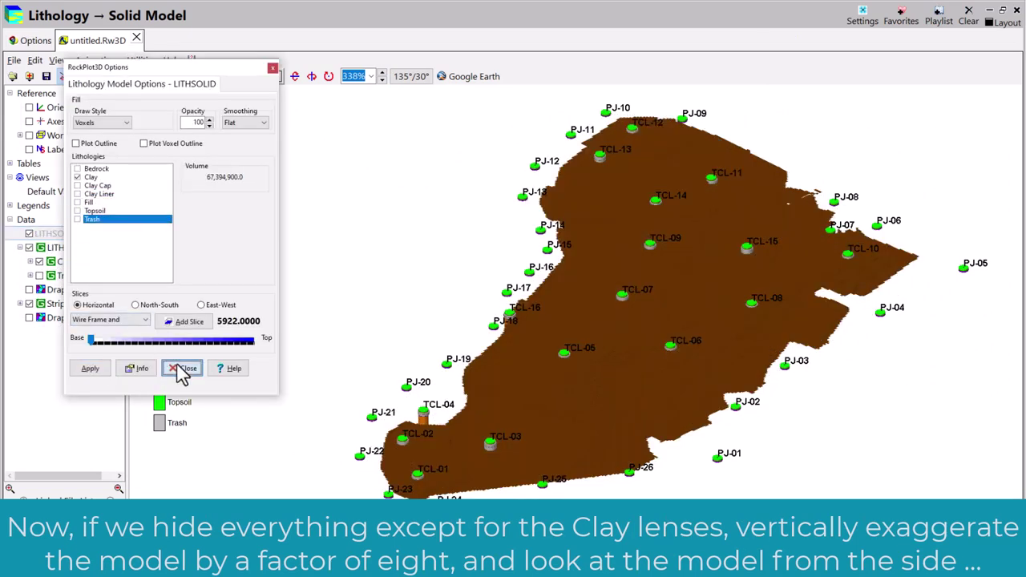
{"action": "left_click", "coordinate": [183, 368]}
Step: Exaggerate the clay lens model vertically by a factor of 4 and turn it towards a low side view
{"action": "left_click", "coordinate": [290, 78]}
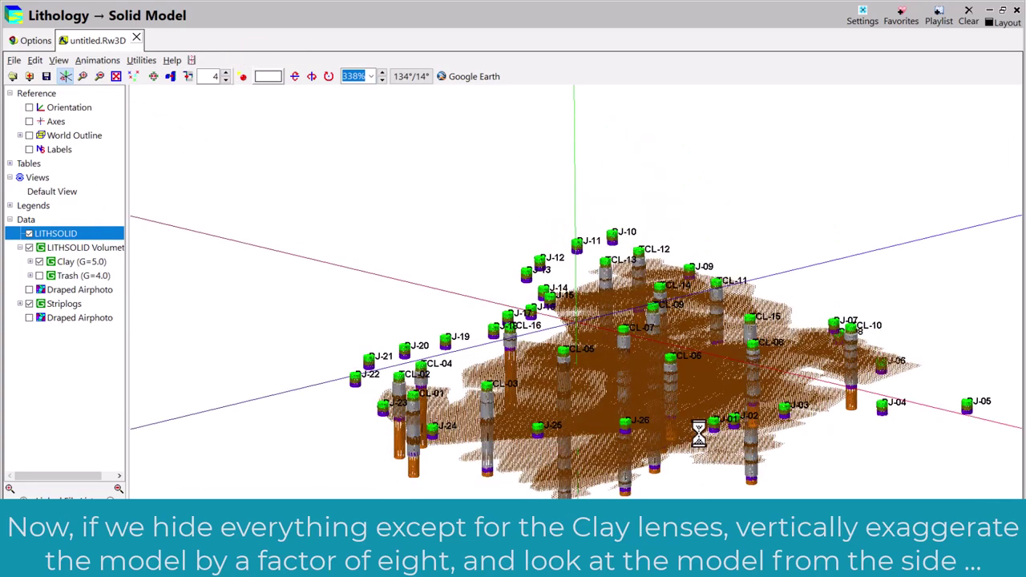
{"action": "left_click_drag", "start_coordinate": [561, 264], "coordinate": [859, 492]}
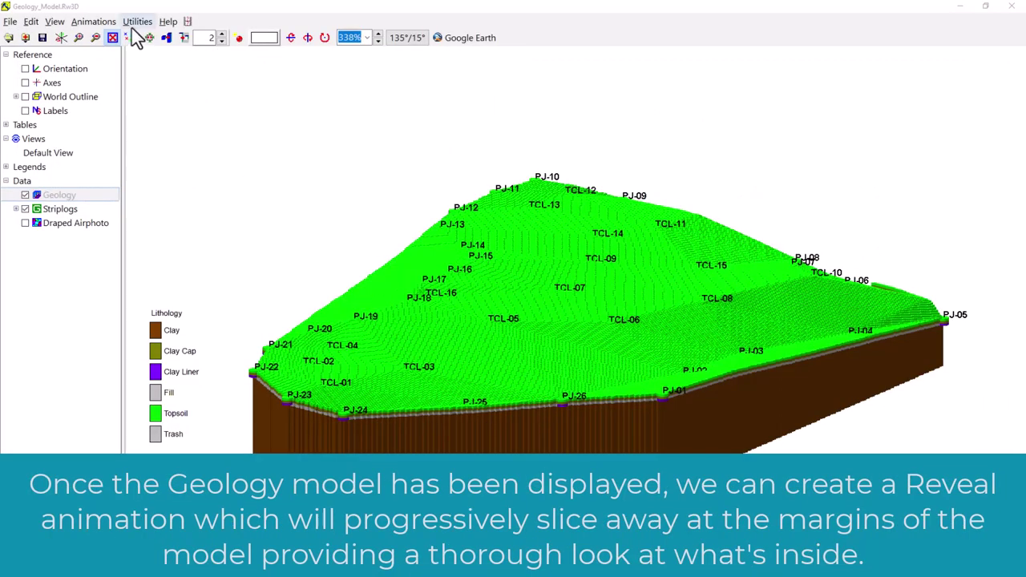
Step: Start a Reveal animation of the Geology model and set its first slicing pass to East -> West
{"action": "left_click", "coordinate": [94, 23]}
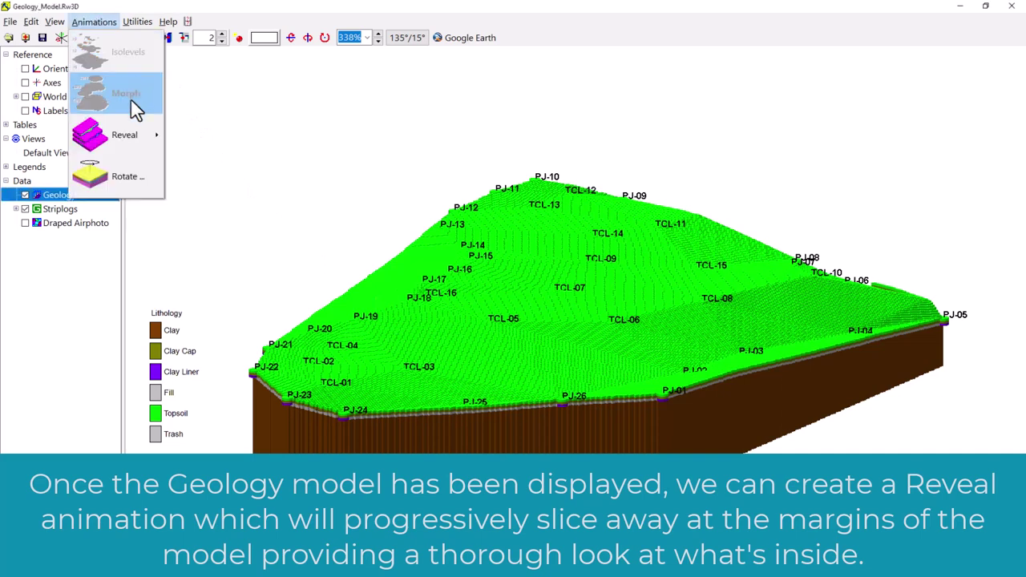
{"action": "mouse_move", "coordinate": [136, 136]}
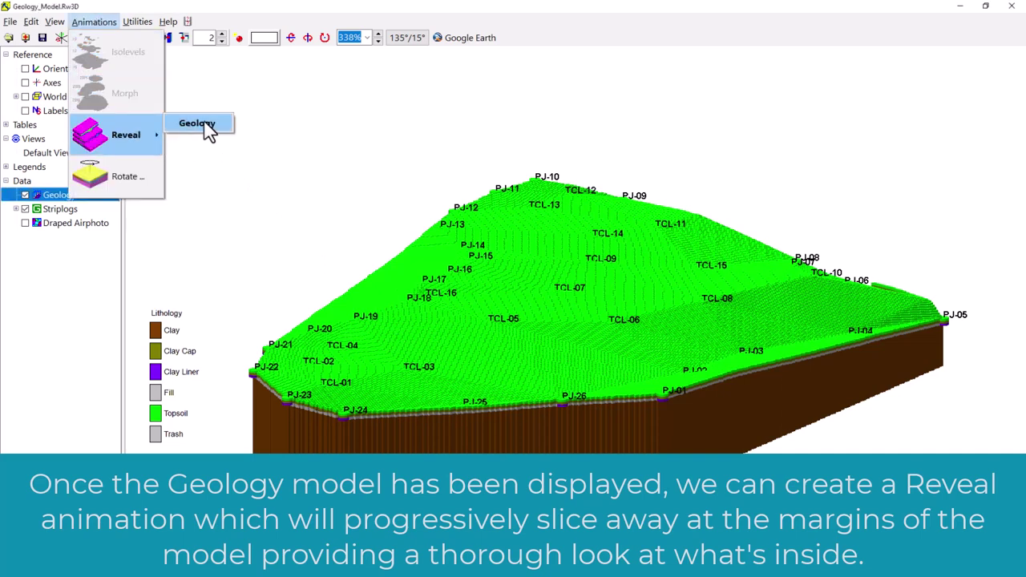
{"action": "left_click", "coordinate": [200, 125]}
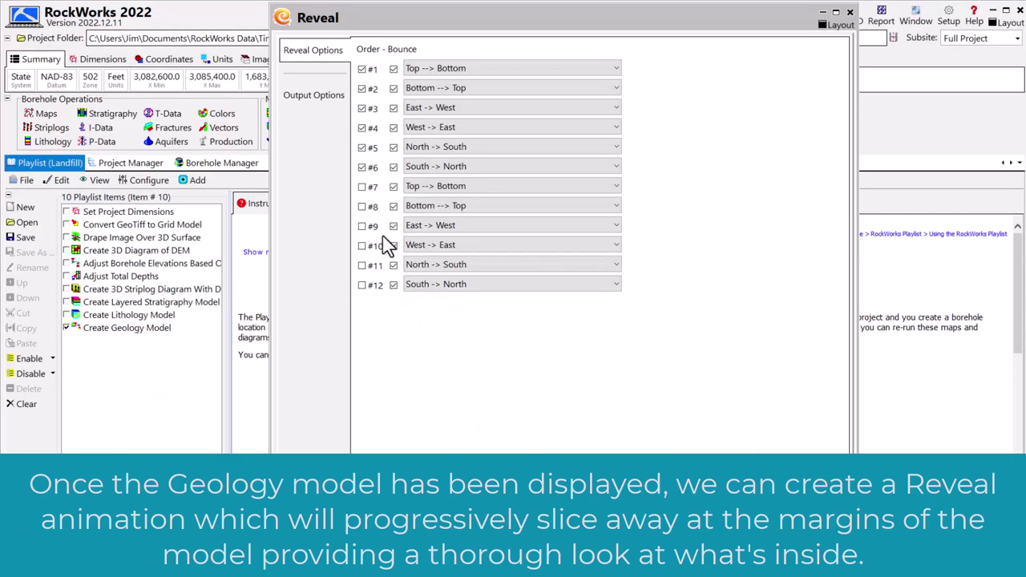
{"action": "left_click", "coordinate": [361, 108]}
{"action": "left_click", "coordinate": [616, 68]}
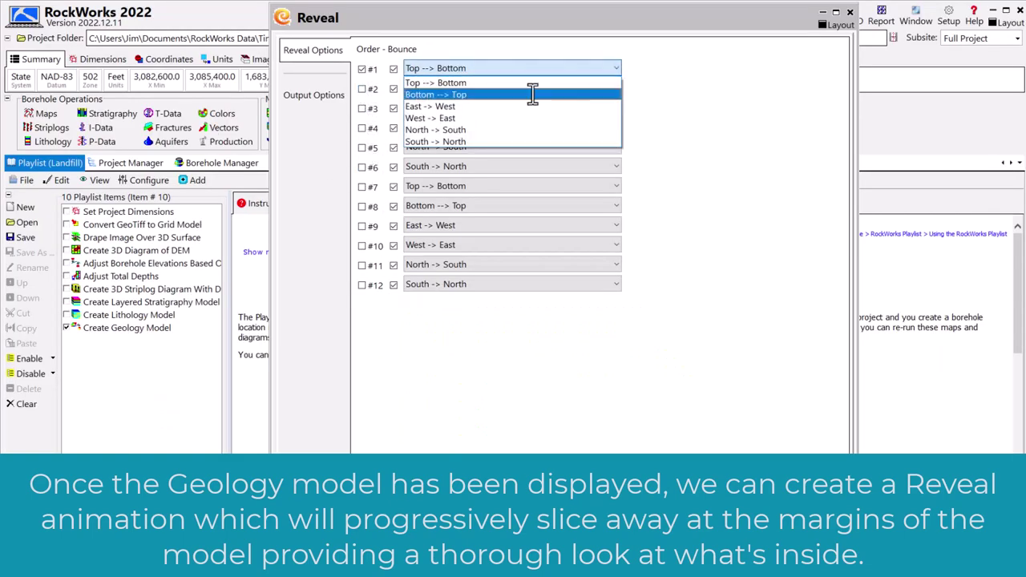
{"action": "left_click", "coordinate": [505, 102]}
Step: Enable Reveal passes #2 and #3, setting #2 to South -> North and #3 to Top --> Bottom
{"action": "left_click", "coordinate": [362, 88]}
{"action": "left_click", "coordinate": [362, 88]}
{"action": "left_click", "coordinate": [616, 89]}
{"action": "left_click", "coordinate": [451, 155]}
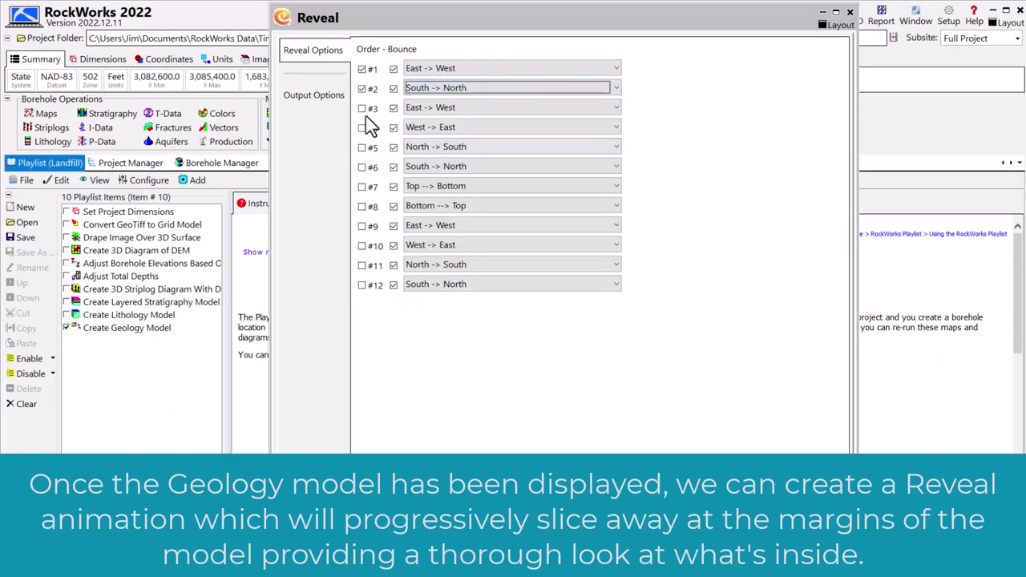
{"action": "left_click", "coordinate": [361, 108]}
{"action": "left_click", "coordinate": [614, 107]}
{"action": "left_click", "coordinate": [593, 119]}
Step: Name the Reveal animation's MP4 output file Slice_And_Dice
{"action": "left_click", "coordinate": [313, 95]}
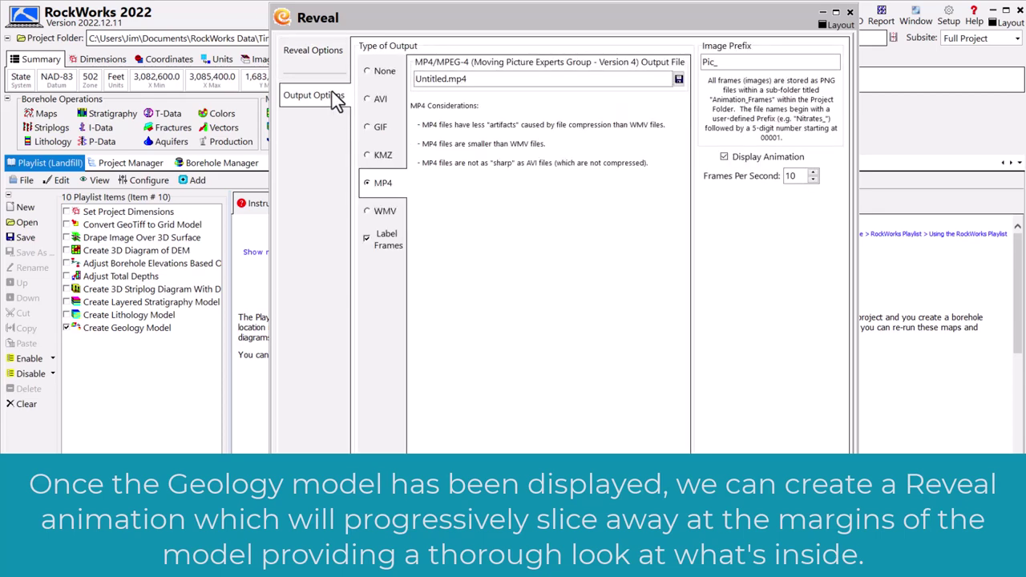
{"action": "type", "text": "Slice_And_Dice"}
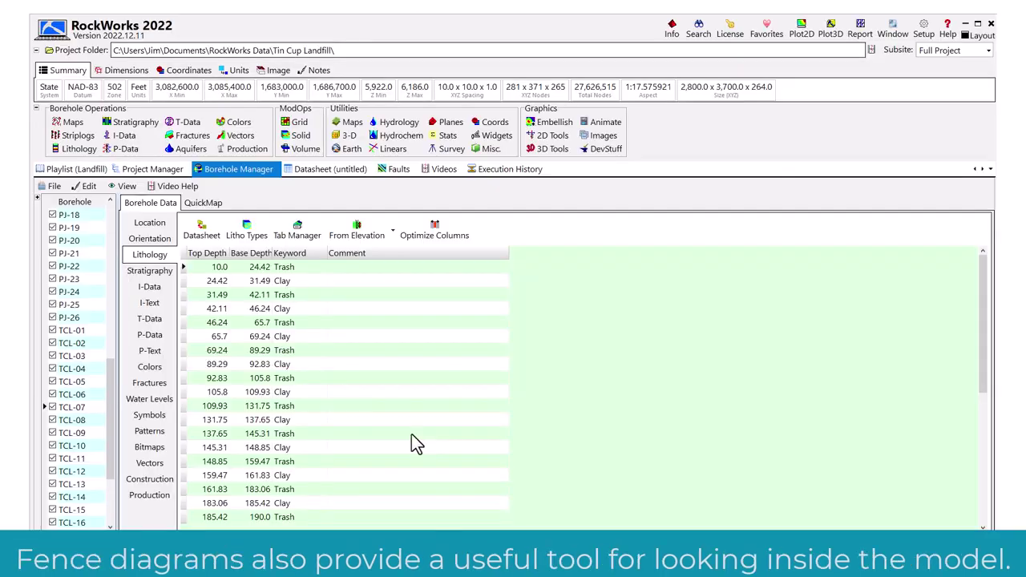
Step: Create a lithology fence diagram from the existing solid model Geology.RwMod
{"action": "left_click", "coordinate": [80, 149]}
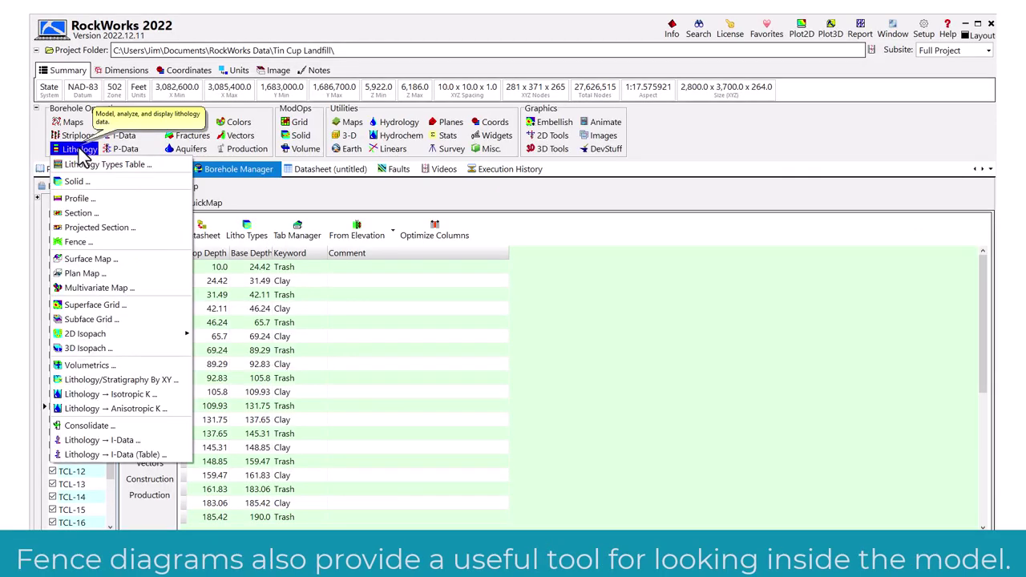
{"action": "left_click", "coordinate": [80, 243]}
{"action": "left_click", "coordinate": [80, 86]}
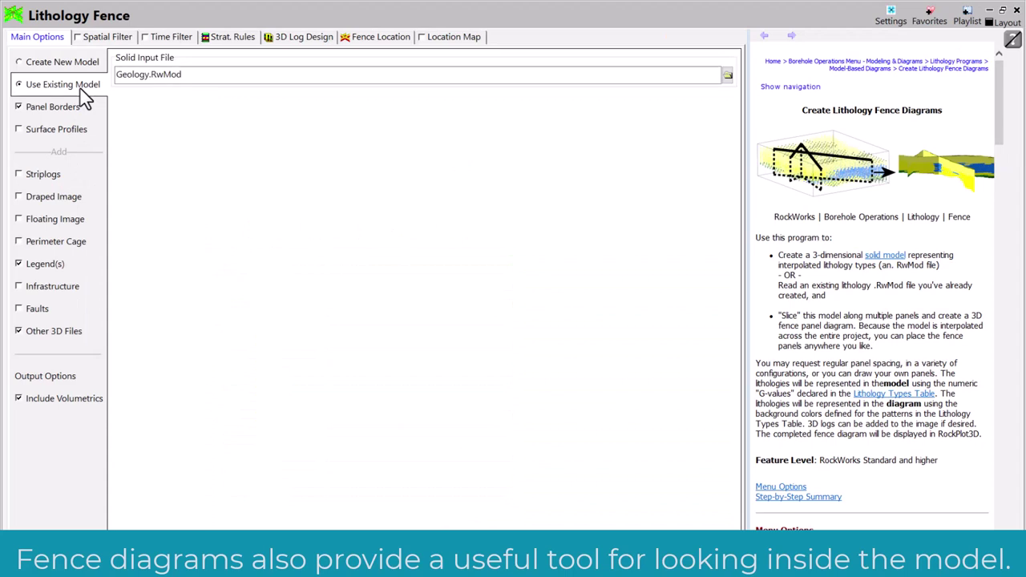
{"action": "left_click_drag", "start_coordinate": [183, 75], "coordinate": [105, 72]}
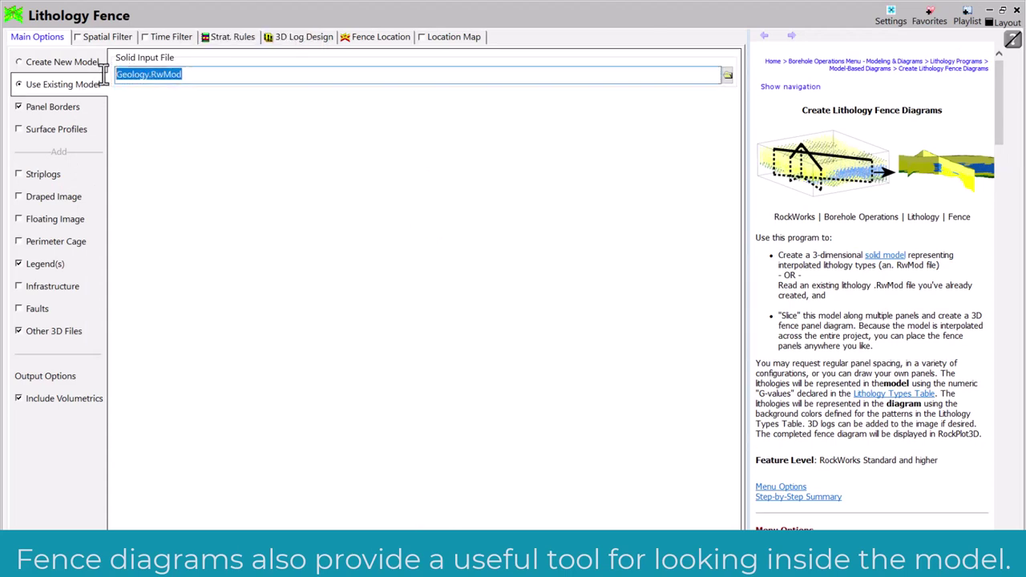
{"action": "left_click", "coordinate": [21, 113]}
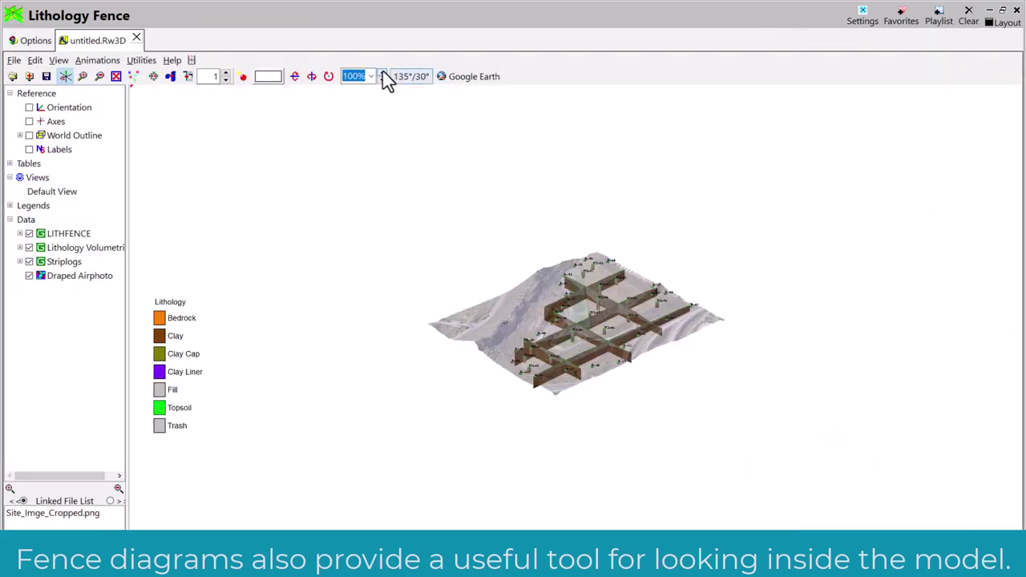
Step: Hide the draped airphoto over the lithology fence panels and increase the diagram's vertical exaggeration
{"action": "left_click", "coordinate": [384, 73]}
{"action": "left_click", "coordinate": [384, 72]}
{"action": "left_click", "coordinate": [384, 72]}
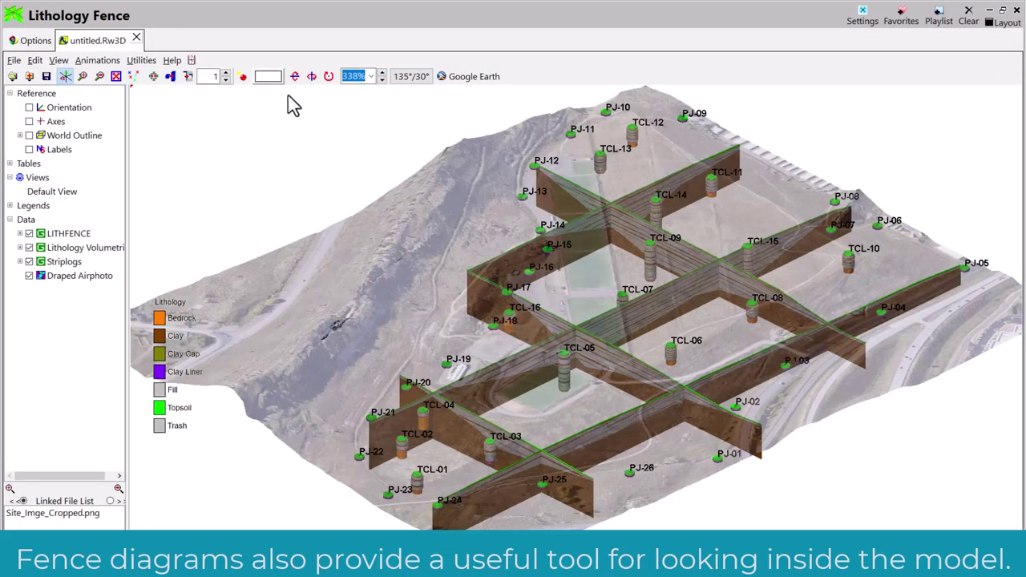
{"action": "left_click", "coordinate": [30, 275]}
{"action": "left_click", "coordinate": [29, 276]}
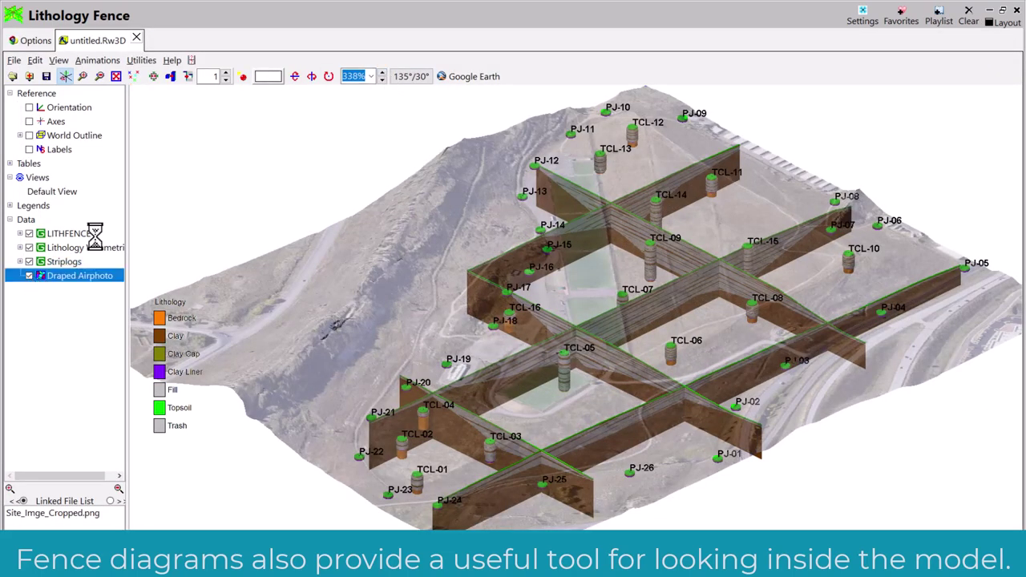
{"action": "left_click", "coordinate": [312, 76]}
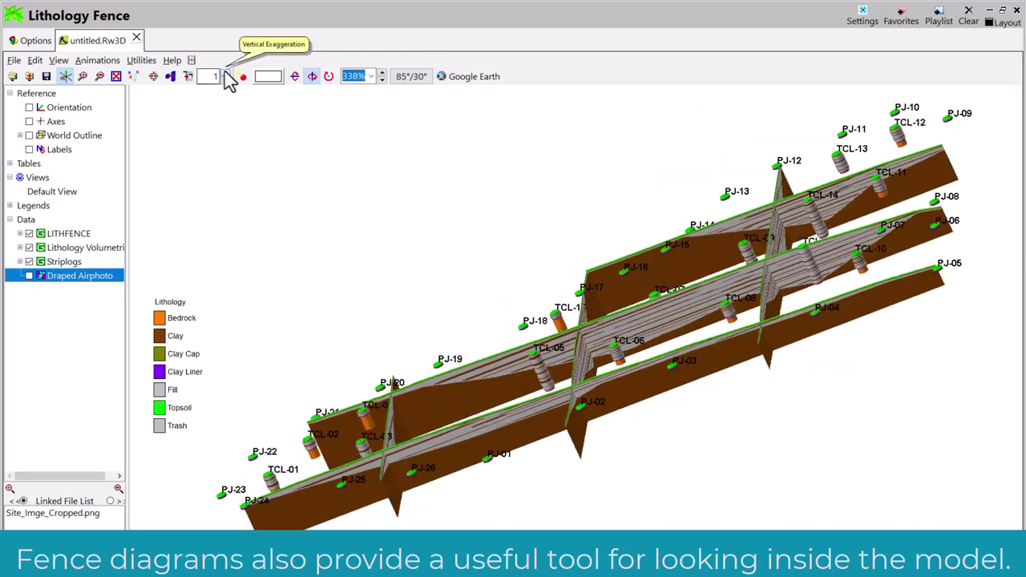
{"action": "left_click", "coordinate": [226, 72]}
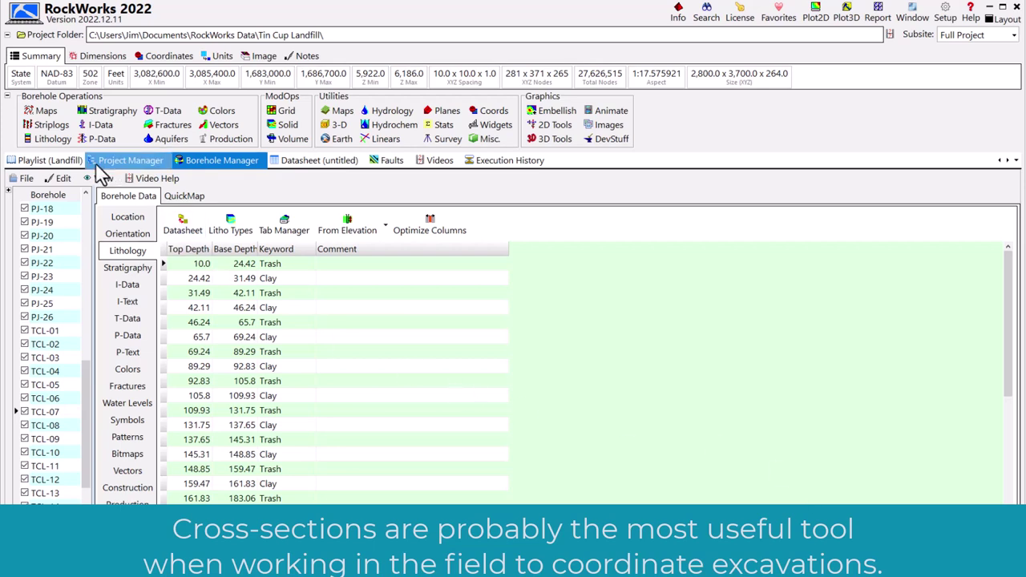
Step: Start a lithology section and draw its trace through boreholes PJ-14, TCL-09, TCL-15, TCL-10 and PJ-05
{"action": "left_click", "coordinate": [53, 138]}
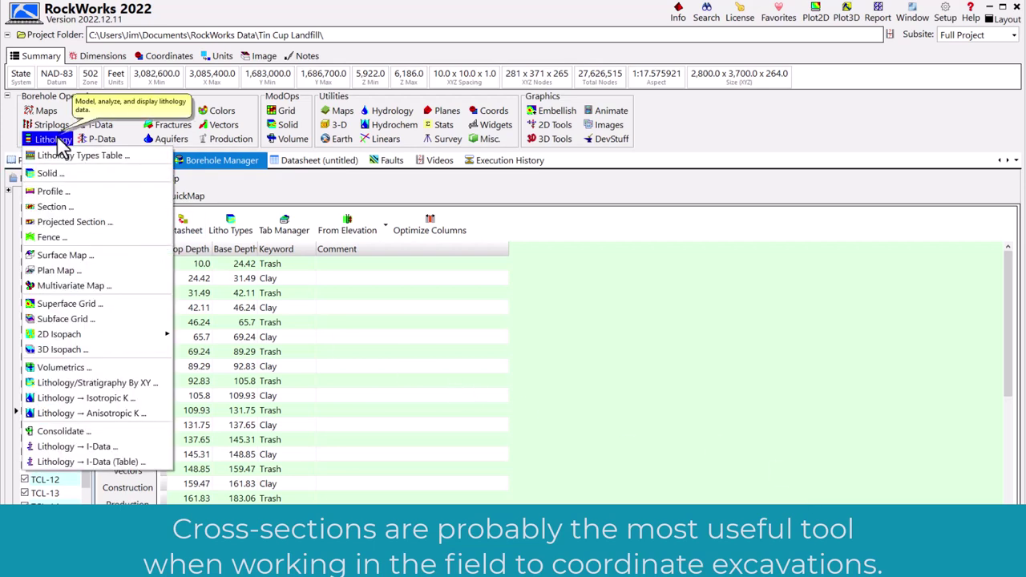
{"action": "left_click", "coordinate": [56, 207]}
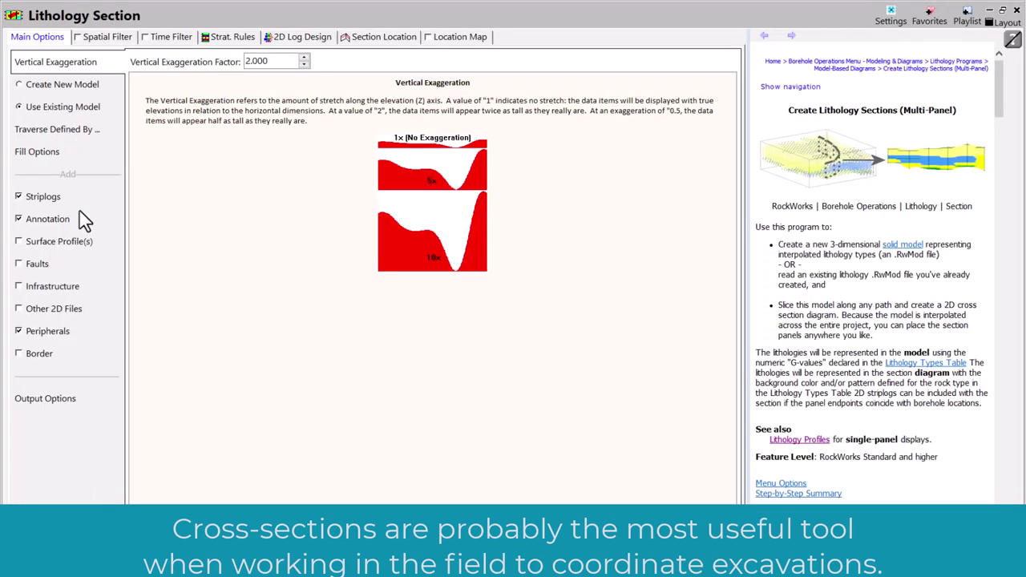
{"action": "left_click", "coordinate": [377, 38]}
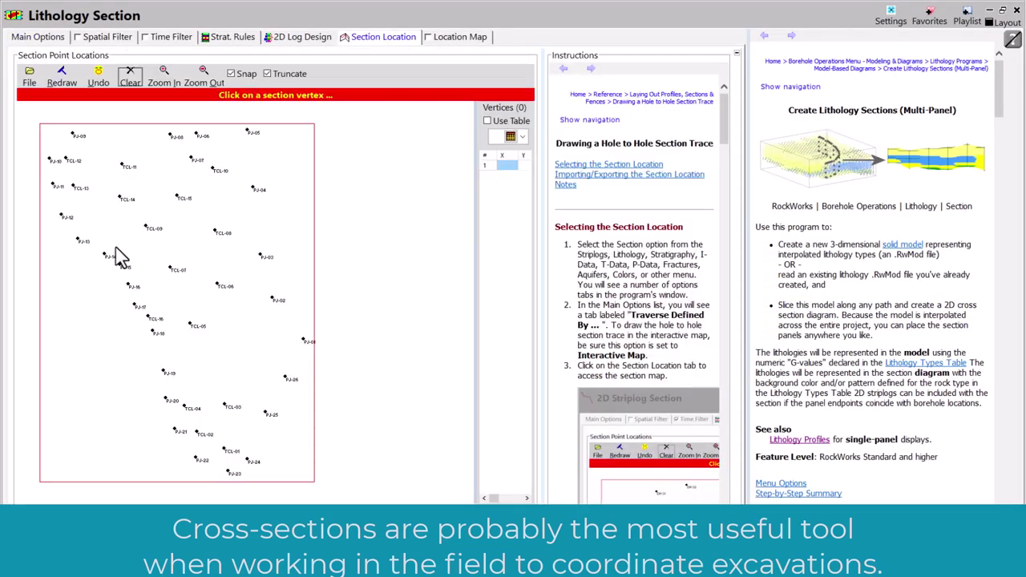
{"action": "left_click", "coordinate": [104, 254]}
{"action": "left_click", "coordinate": [147, 228]}
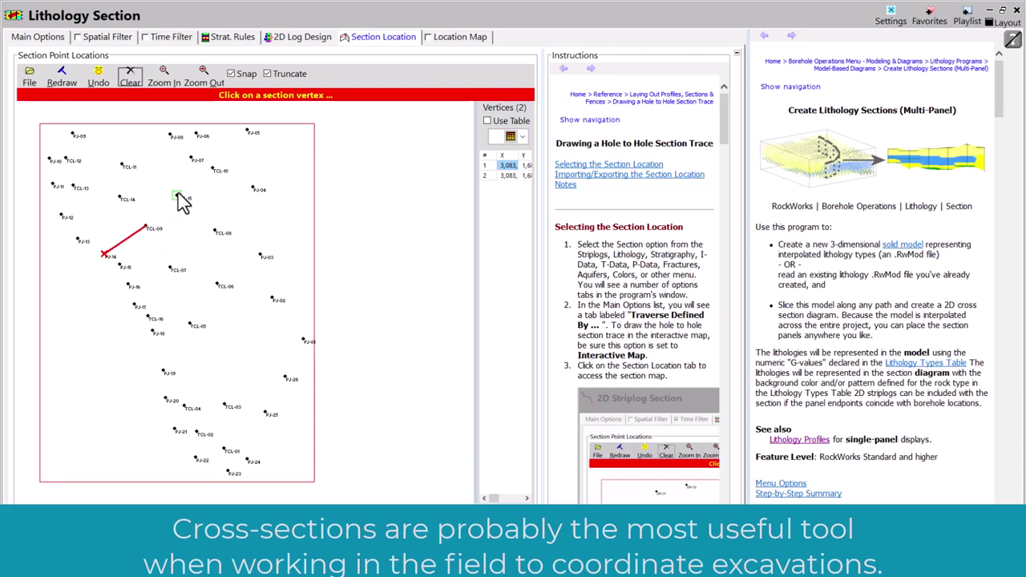
{"action": "left_click", "coordinate": [177, 196]}
{"action": "left_click", "coordinate": [212, 168]}
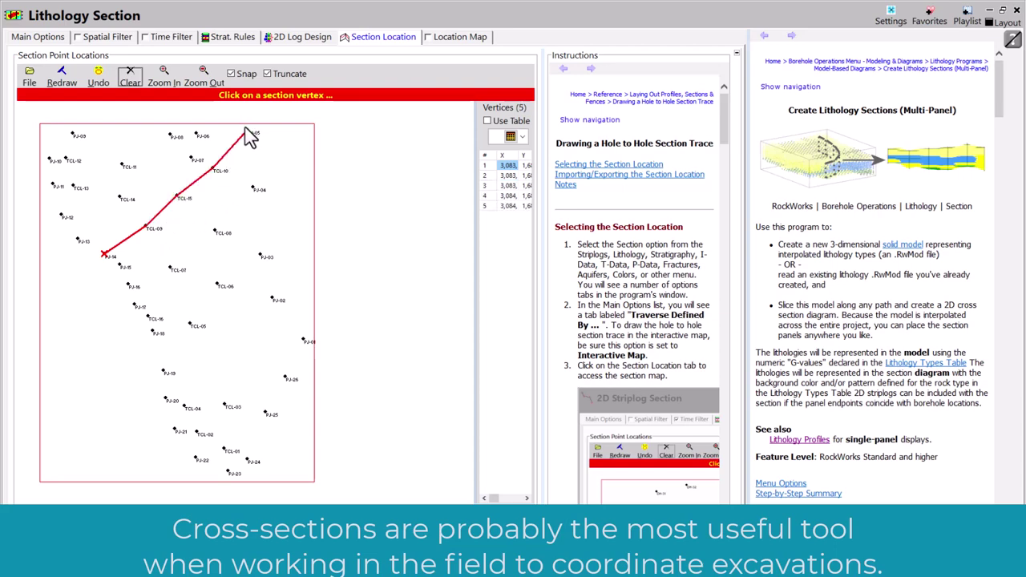
Step: Check the existing model Geology.RwMod set as the solid input file of the lithology section
{"action": "left_click", "coordinate": [26, 40]}
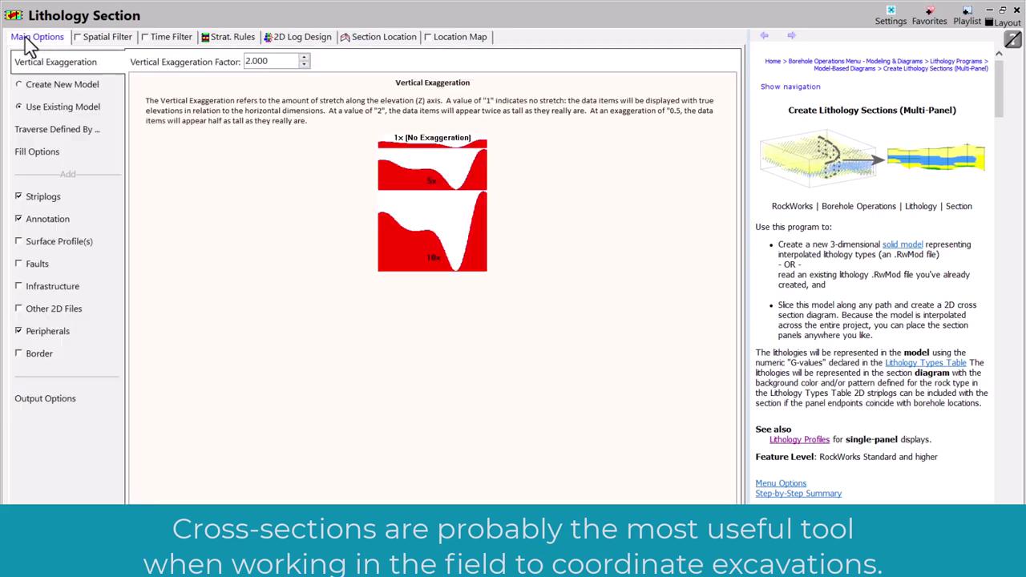
{"action": "left_click", "coordinate": [57, 107]}
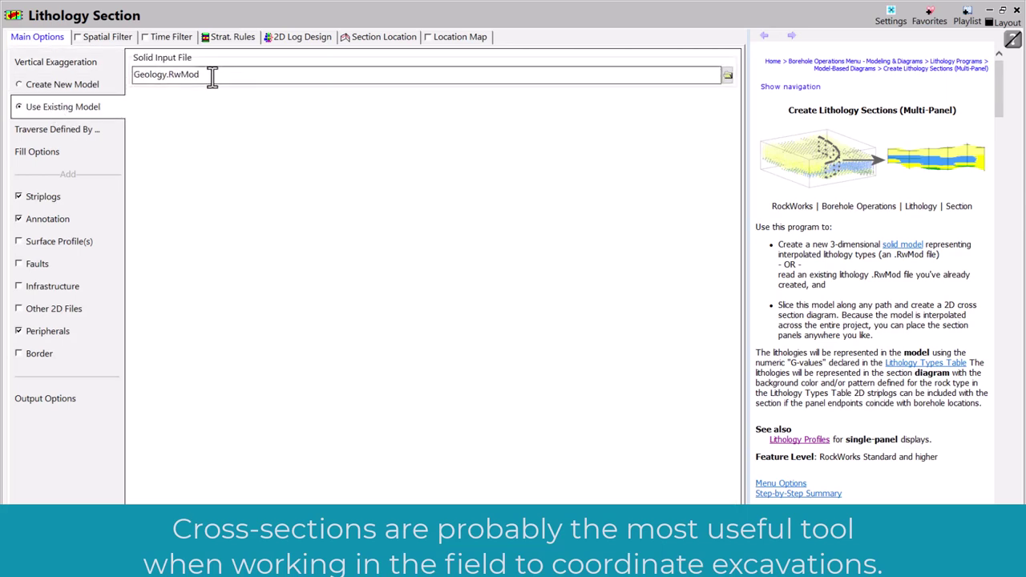
{"action": "left_click_drag", "start_coordinate": [211, 74], "coordinate": [128, 93]}
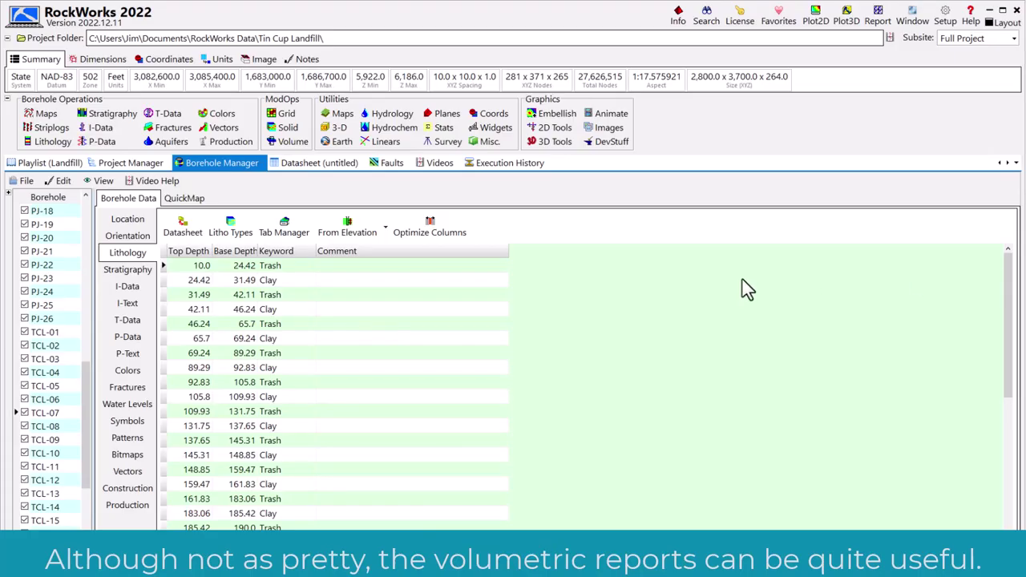
Step: Compute the lithology volumetrics of Geology.rwmod with user-defined 10-foot intervals between elevations 6190 and 5920
{"action": "left_click", "coordinate": [52, 142]}
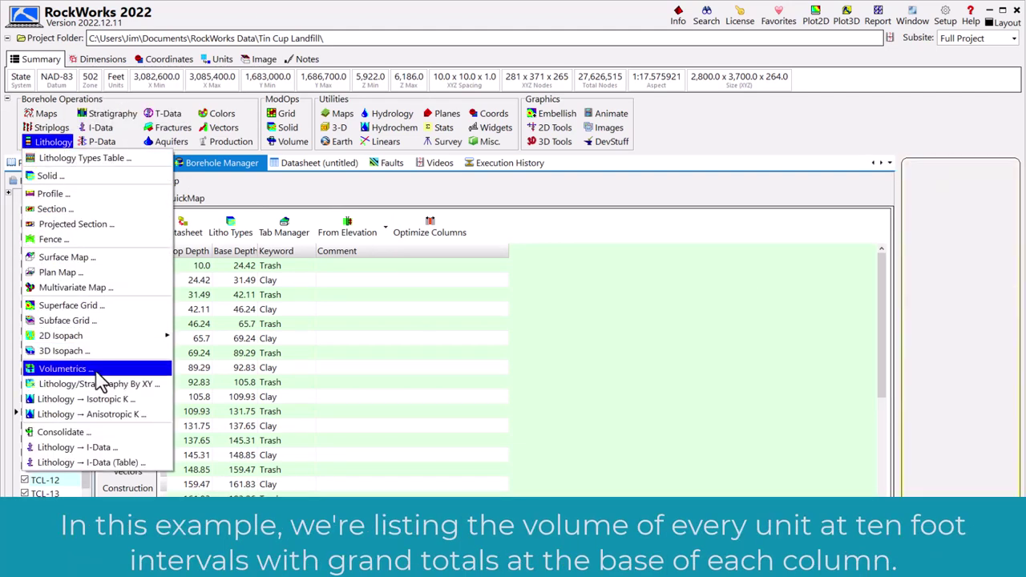
{"action": "left_click", "coordinate": [60, 370]}
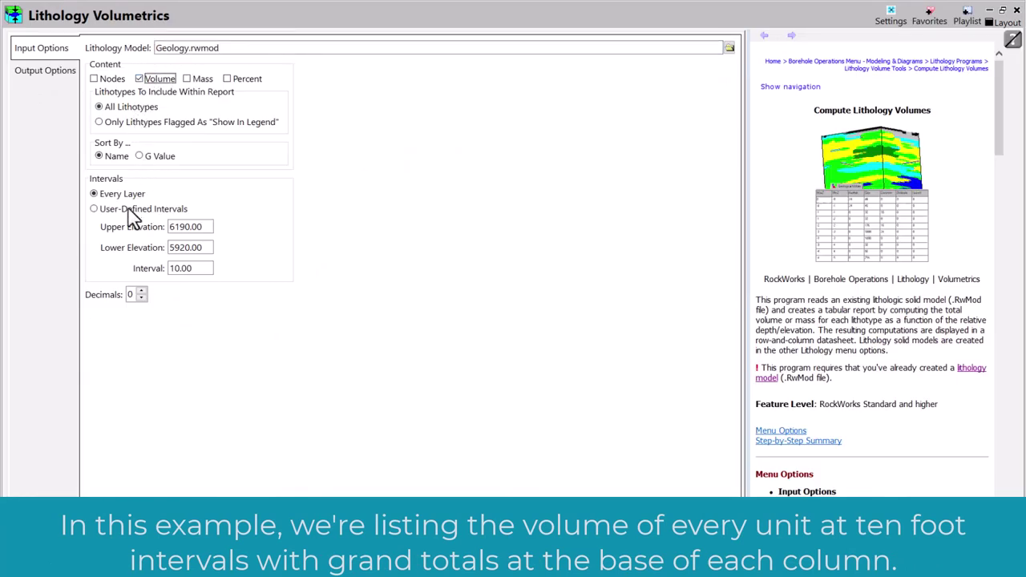
{"action": "left_click", "coordinate": [95, 209]}
{"action": "double_click", "coordinate": [200, 267]}
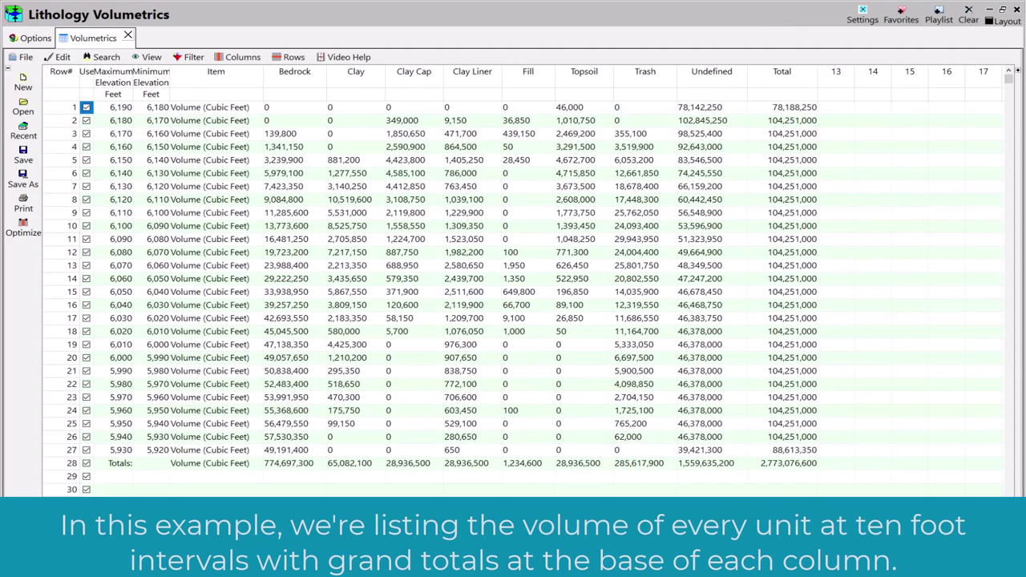